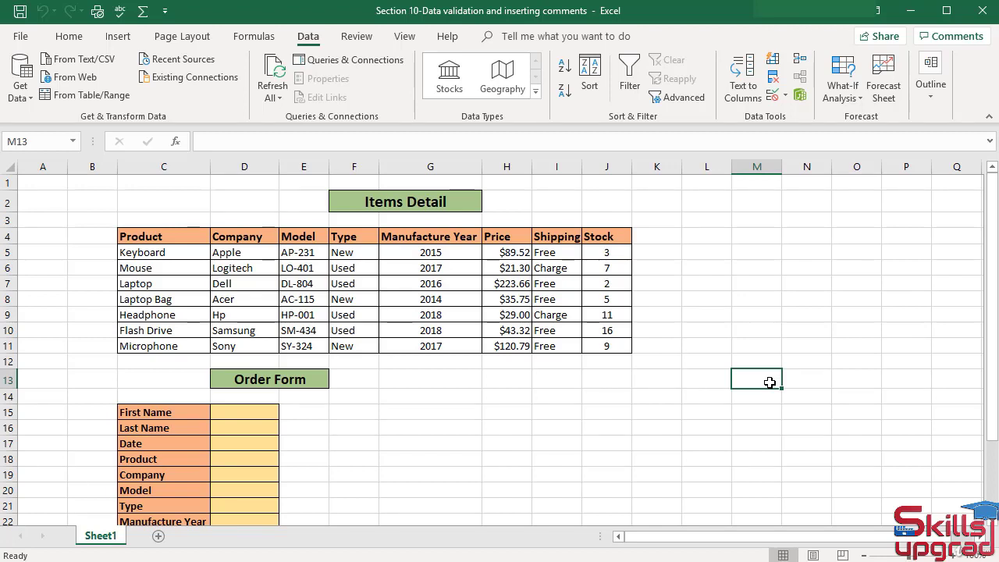
Restrict the order form's Product cell D18 to a list sourced from C5:C11, with Ignore blank turned off
{"action": "left_click", "coordinate": [240, 459]}
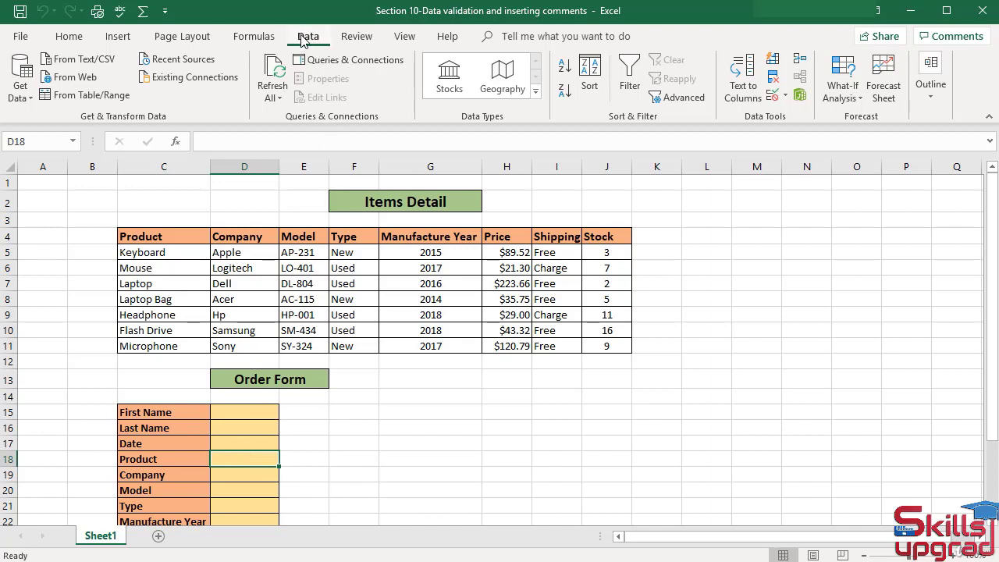
{"action": "left_click", "coordinate": [786, 97]}
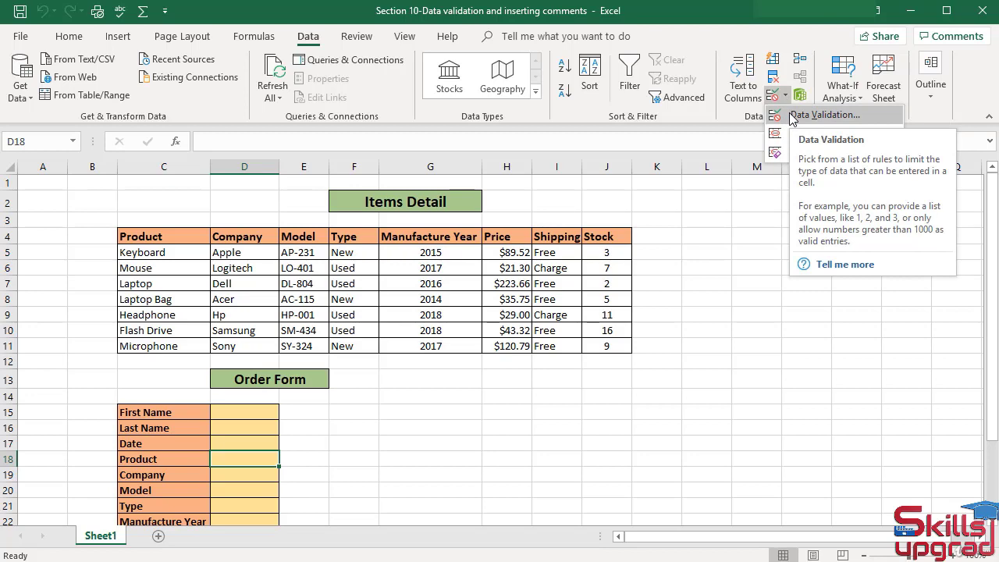
{"action": "left_click", "coordinate": [790, 114]}
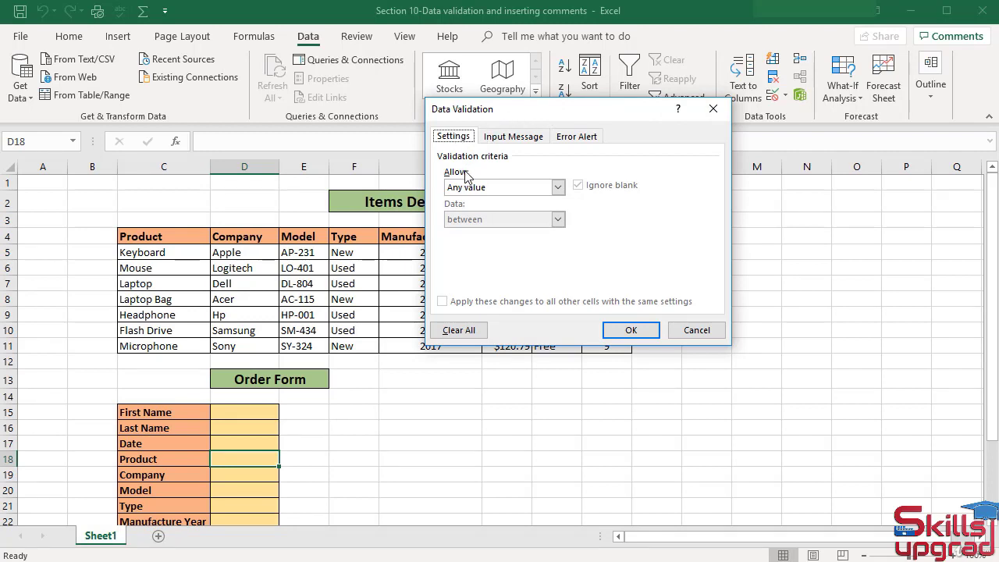
{"action": "left_click", "coordinate": [558, 188]}
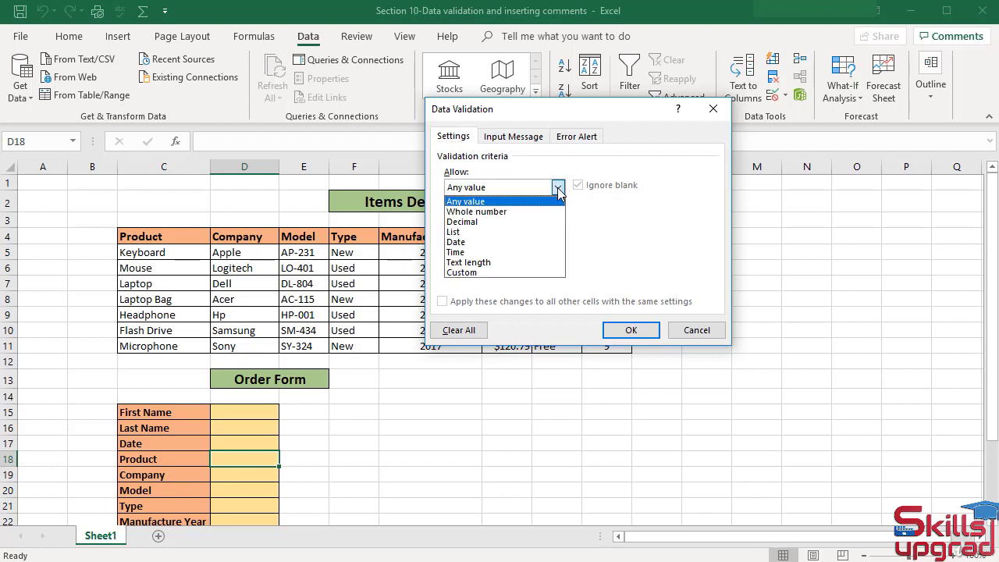
{"action": "left_click", "coordinate": [468, 232]}
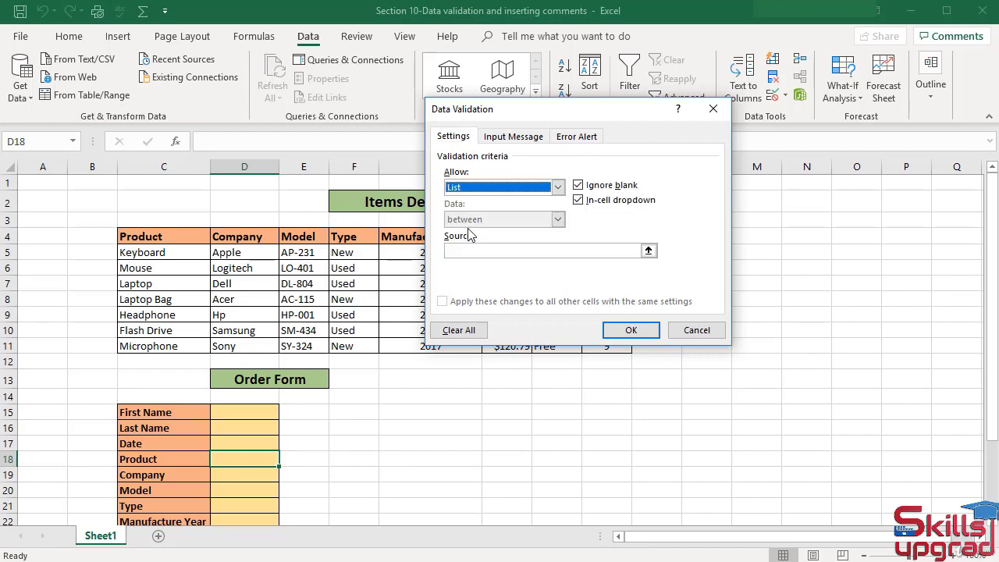
{"action": "left_click", "coordinate": [578, 185]}
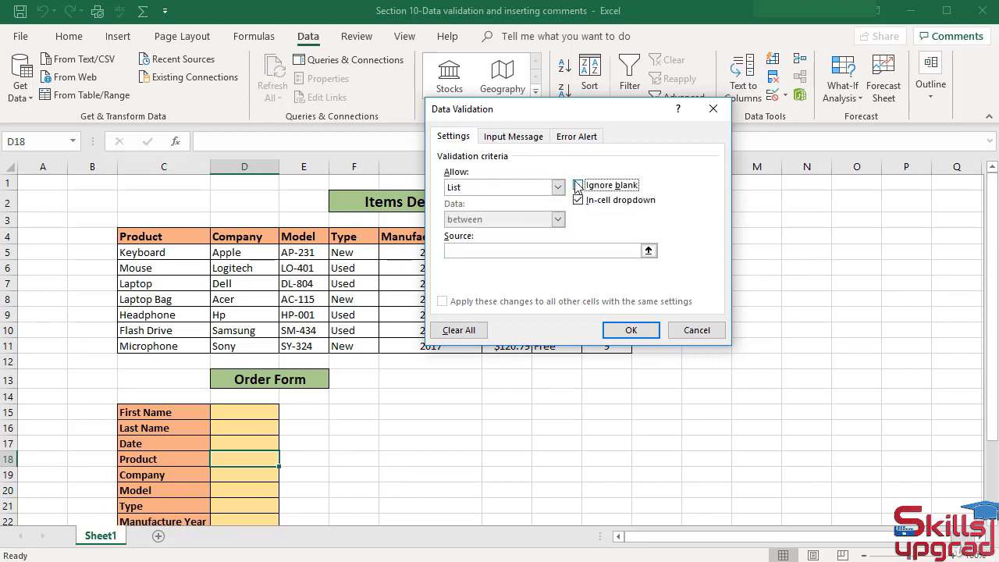
{"action": "left_click", "coordinate": [482, 249]}
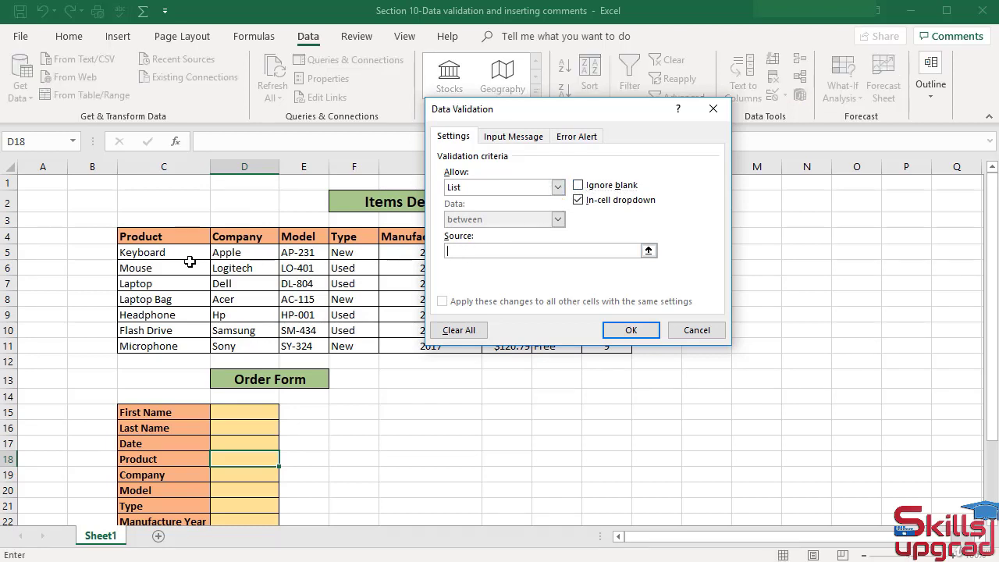
{"action": "left_click_drag", "start_coordinate": [167, 252], "coordinate": [164, 345]}
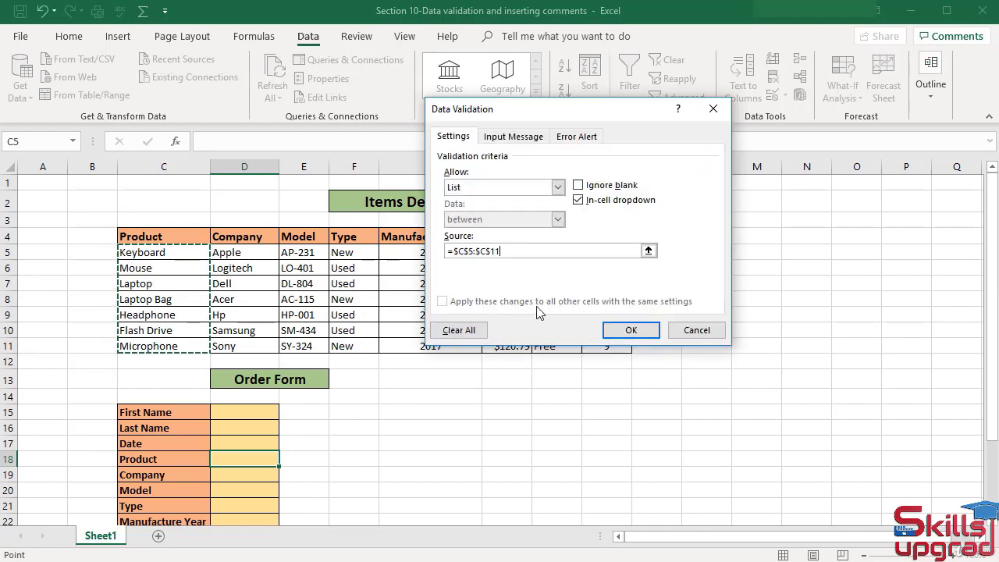
{"action": "left_click", "coordinate": [631, 330]}
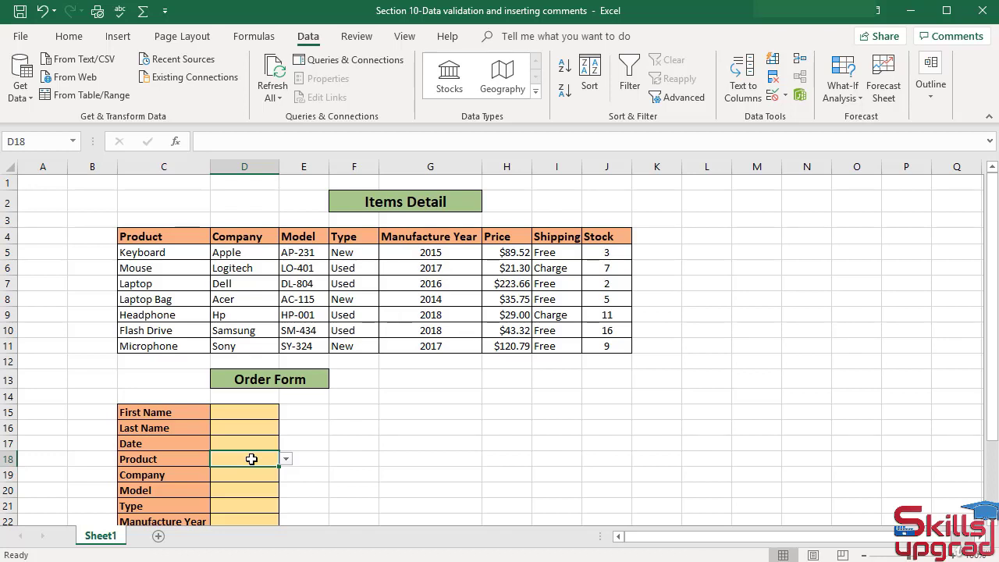
Choose Mouse from the dropdown in the order form's Product cell
{"action": "scroll", "coordinate": [440, 482], "scroll_direction": "down", "scroll_amount": 2}
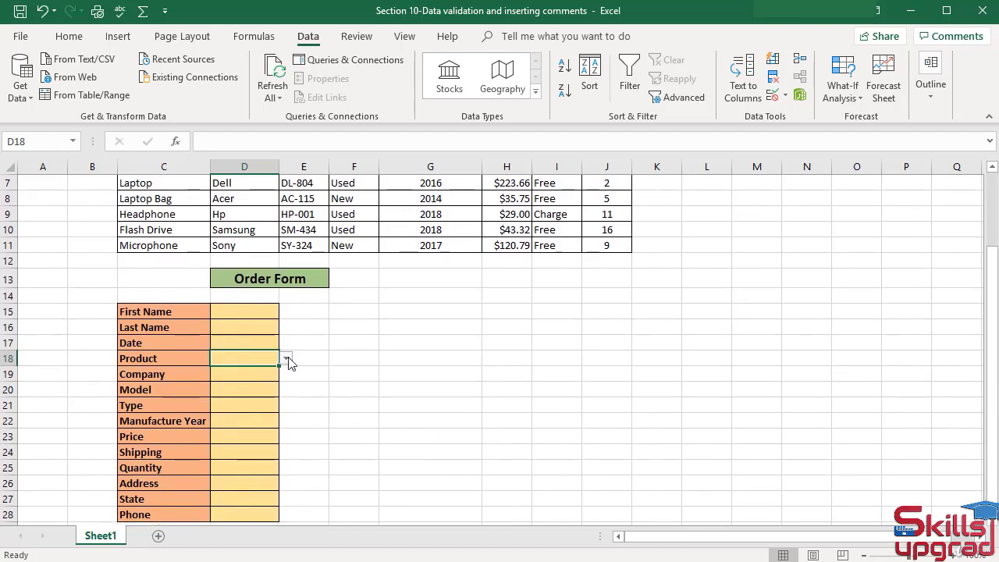
{"action": "left_click", "coordinate": [286, 360]}
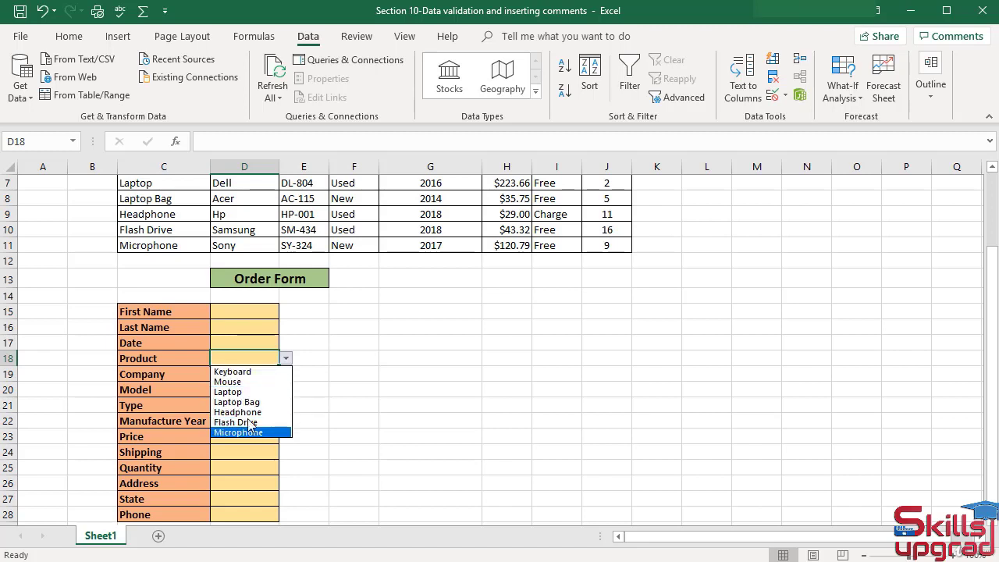
{"action": "left_click", "coordinate": [230, 382]}
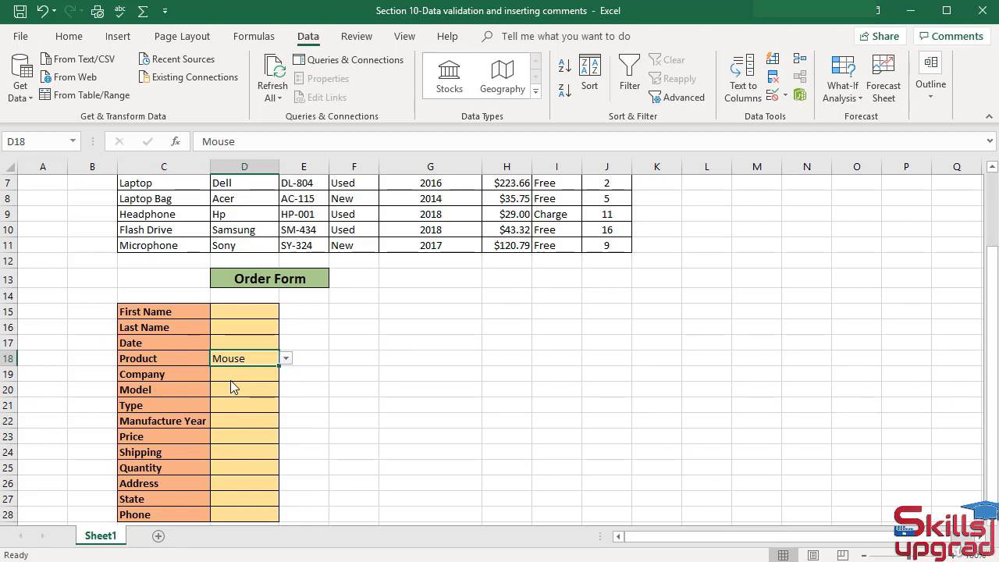
Set the validation criteria of the order form's Company cell D19 to List, with Ignore blank turned off
{"action": "left_click", "coordinate": [231, 374]}
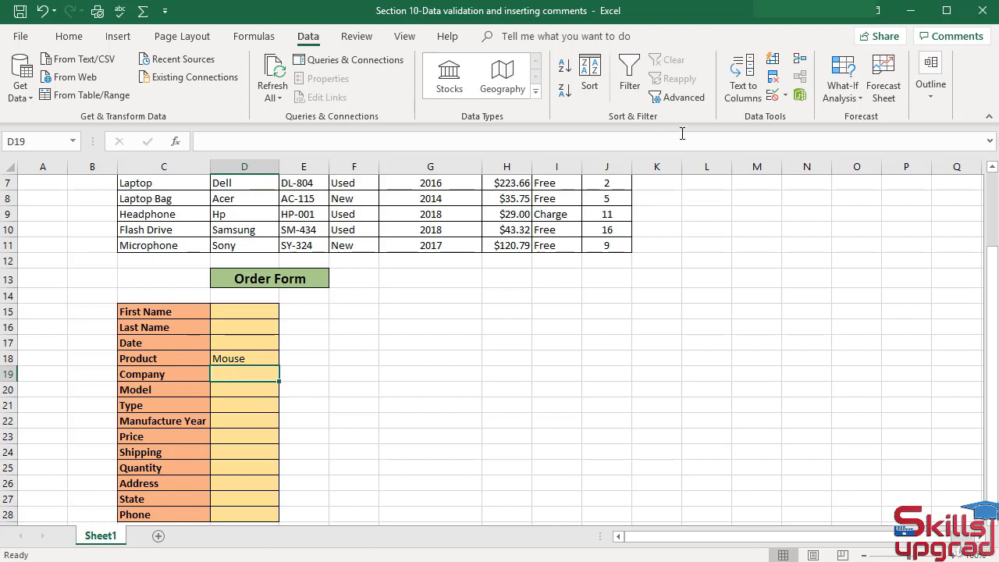
{"action": "left_click", "coordinate": [786, 97]}
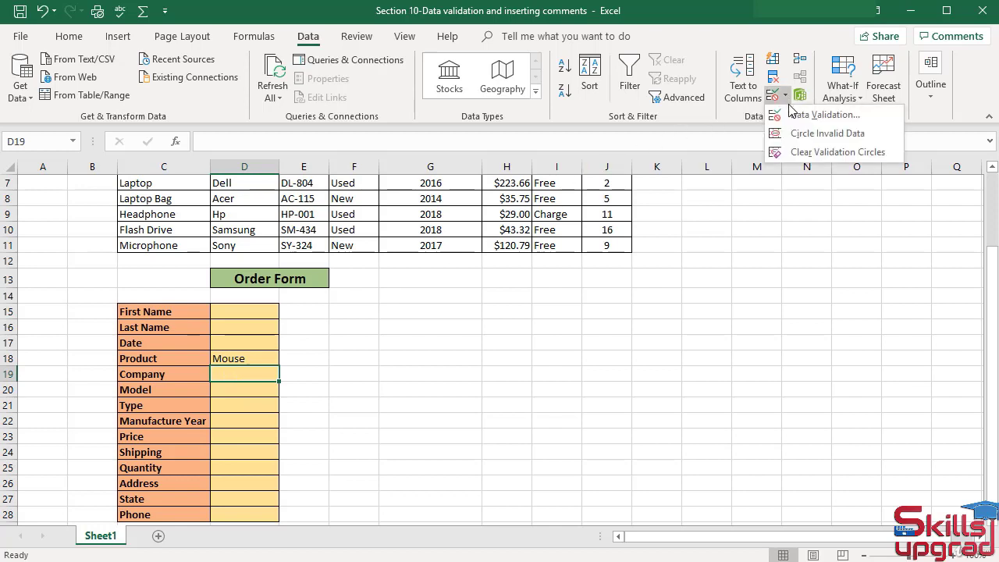
{"action": "left_click", "coordinate": [789, 111]}
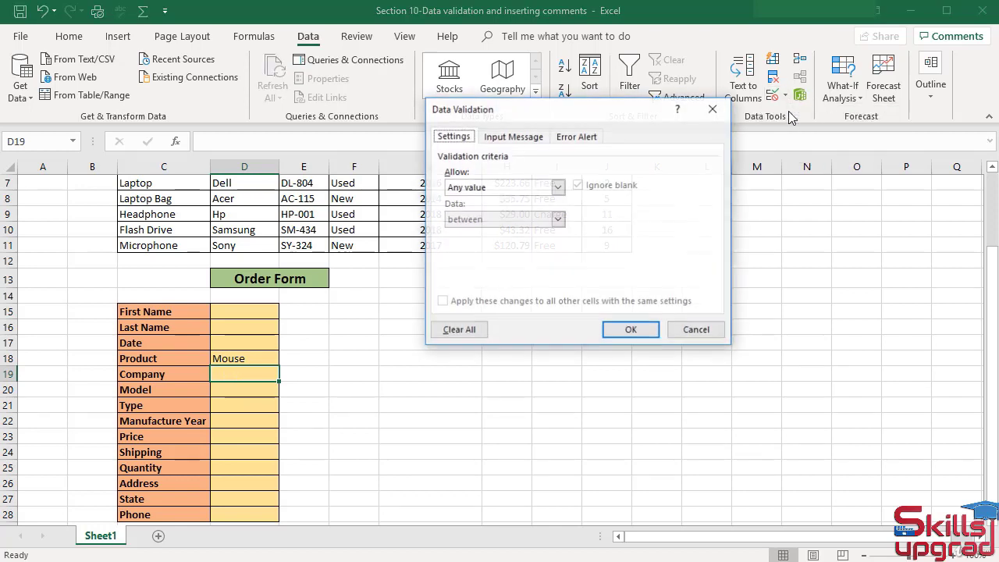
{"action": "left_click", "coordinate": [559, 188]}
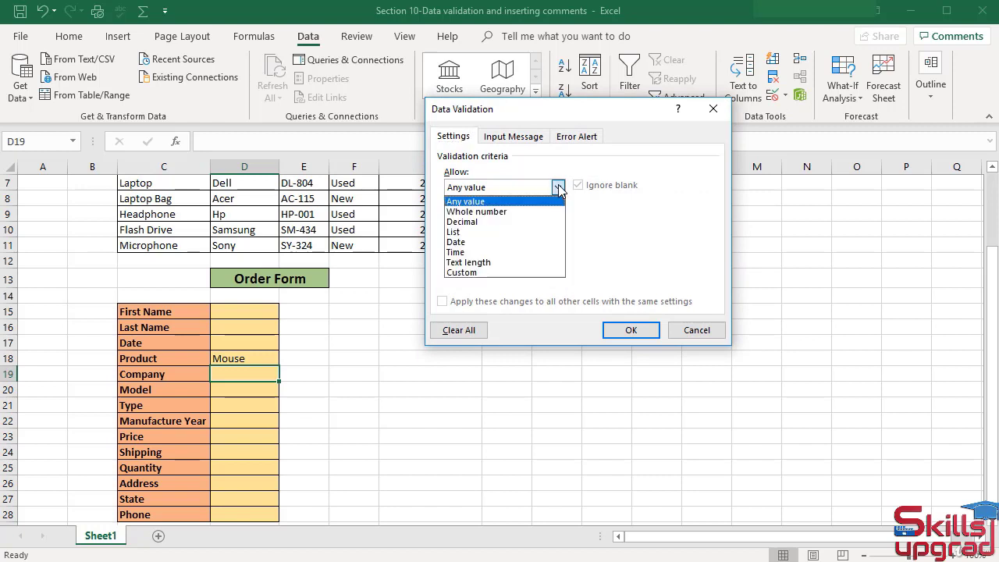
{"action": "left_click", "coordinate": [482, 232]}
{"action": "left_click", "coordinate": [578, 185]}
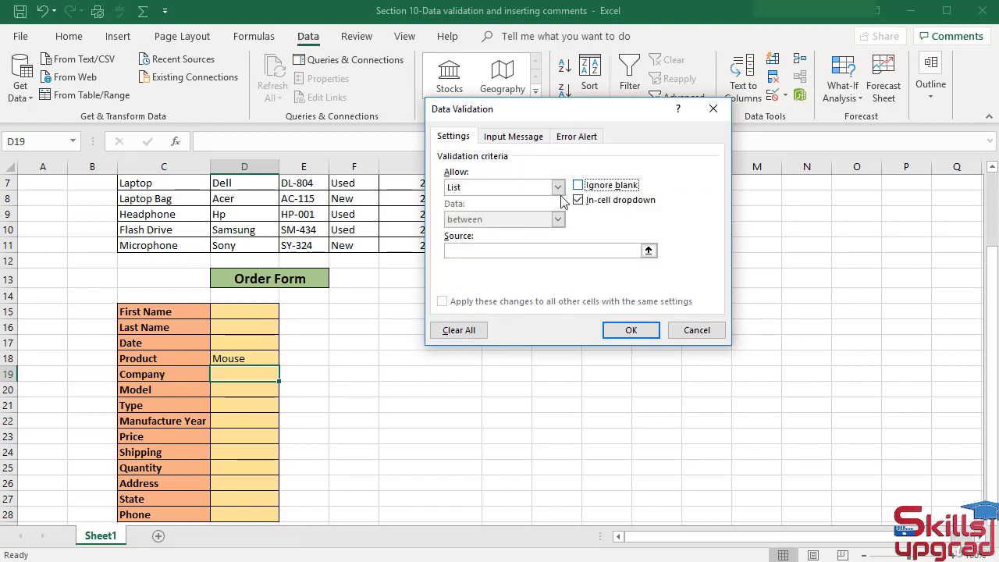
Set the Company cell's list source to the company names in D5:D11 and apply the validation
{"action": "left_click", "coordinate": [500, 249]}
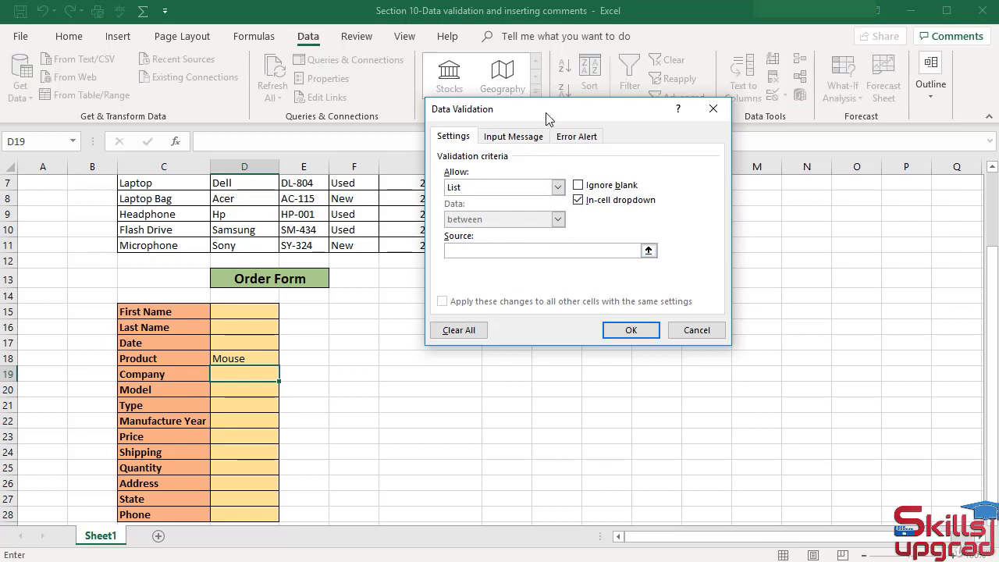
{"action": "left_click_drag", "start_coordinate": [546, 113], "coordinate": [720, 180]}
{"action": "scroll", "coordinate": [353, 191], "scroll_direction": "up", "scroll_amount": 2}
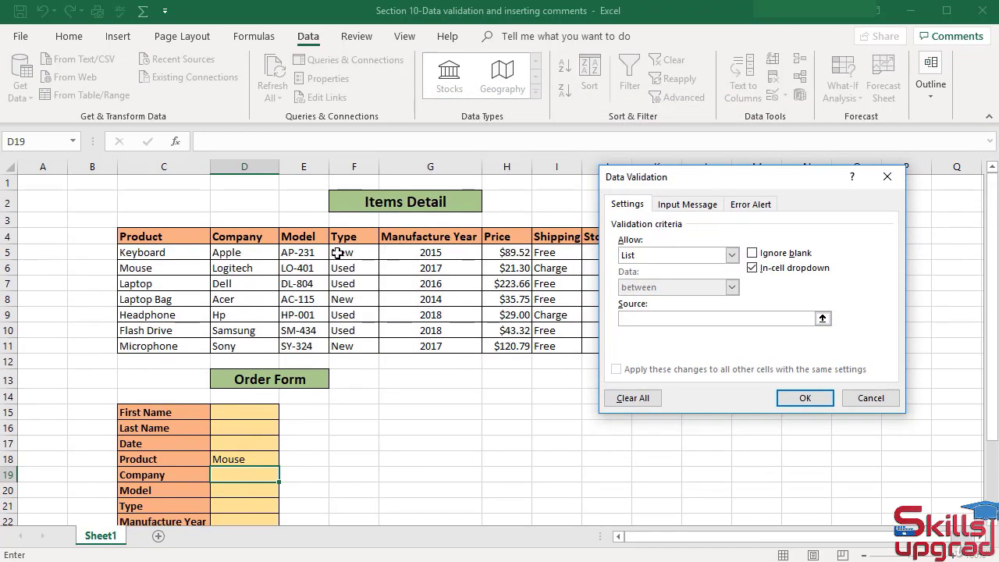
{"action": "left_click", "coordinate": [300, 252]}
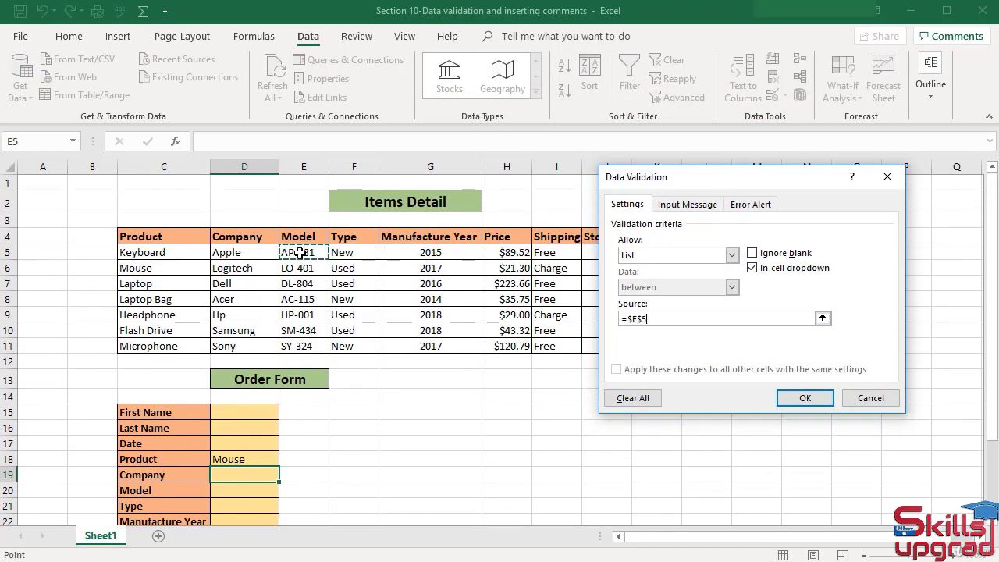
{"action": "left_click", "coordinate": [228, 252]}
{"action": "left_click_drag", "start_coordinate": [229, 252], "coordinate": [251, 343]}
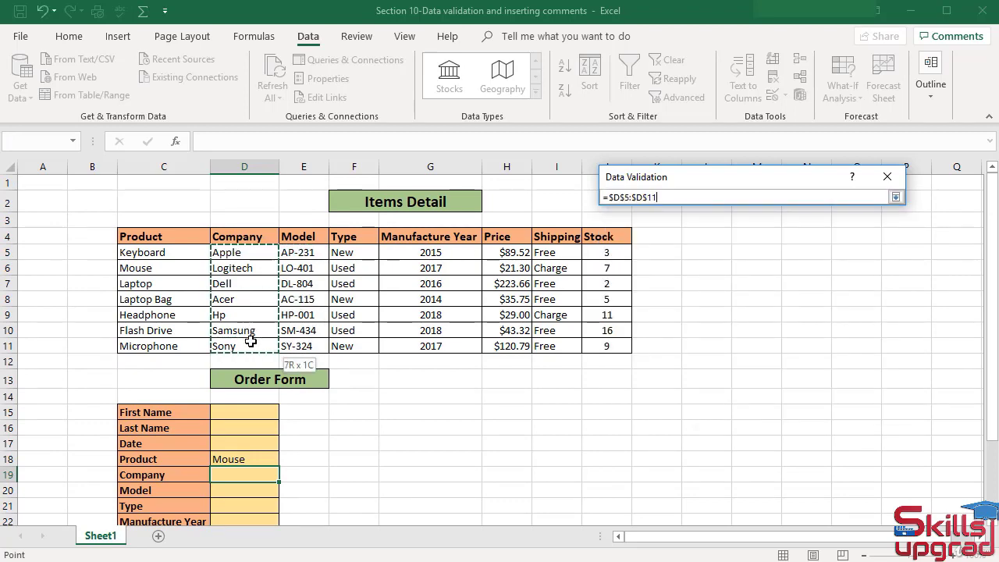
{"action": "left_click", "coordinate": [787, 399]}
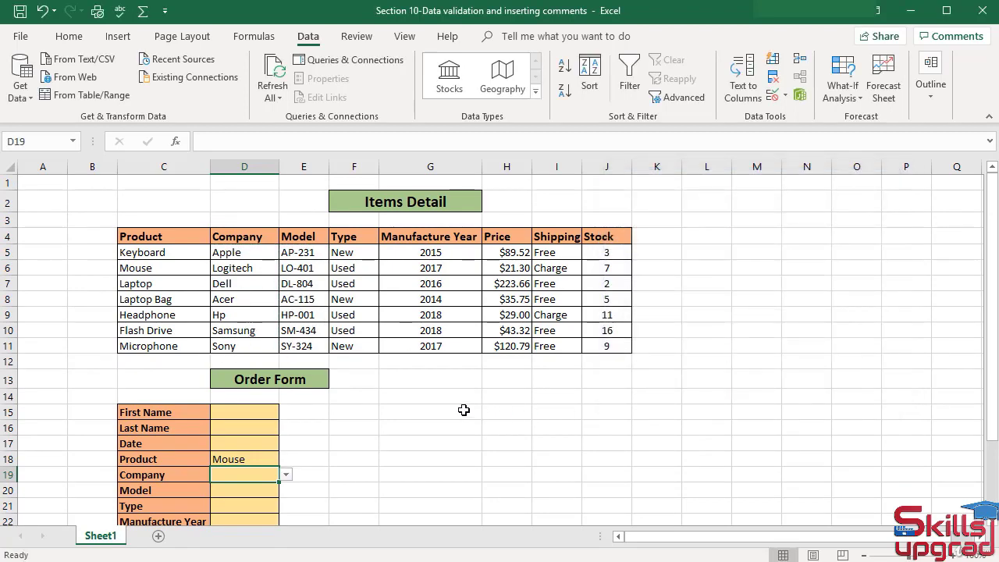
Choose Logitech from the dropdown in the order form's Company cell
{"action": "scroll", "coordinate": [453, 407], "scroll_direction": "down", "scroll_amount": 2}
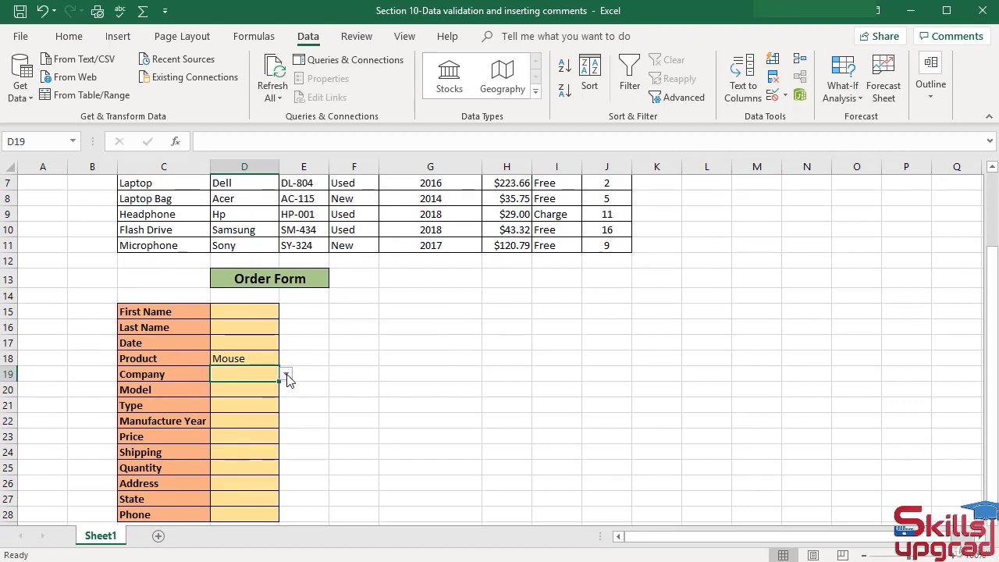
{"action": "left_click", "coordinate": [287, 375]}
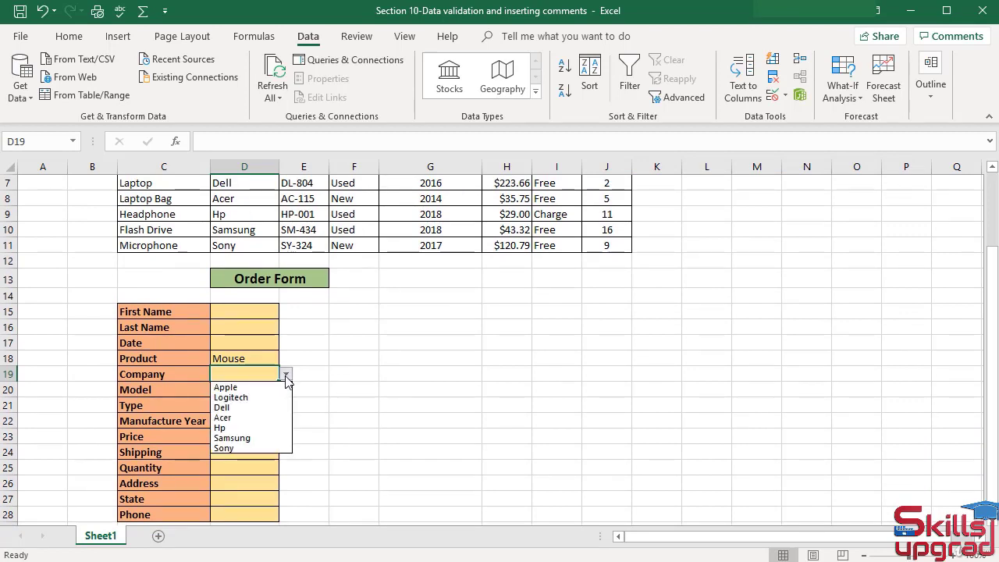
{"action": "left_click", "coordinate": [345, 375]}
{"action": "scroll", "coordinate": [346, 370], "scroll_direction": "up", "scroll_amount": 1}
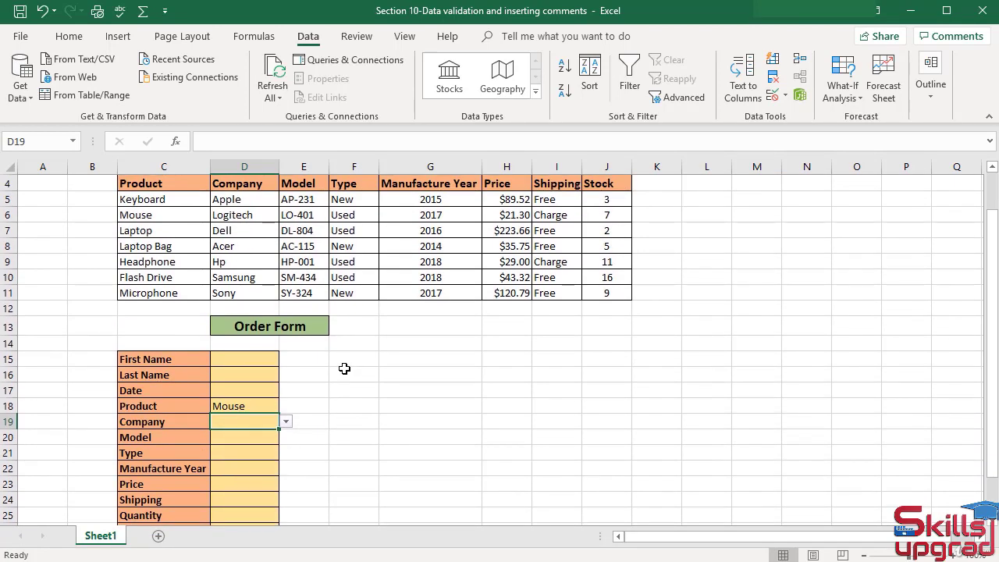
{"action": "scroll", "coordinate": [344, 374], "scroll_direction": "down", "scroll_amount": 2}
{"action": "left_click", "coordinate": [286, 327]}
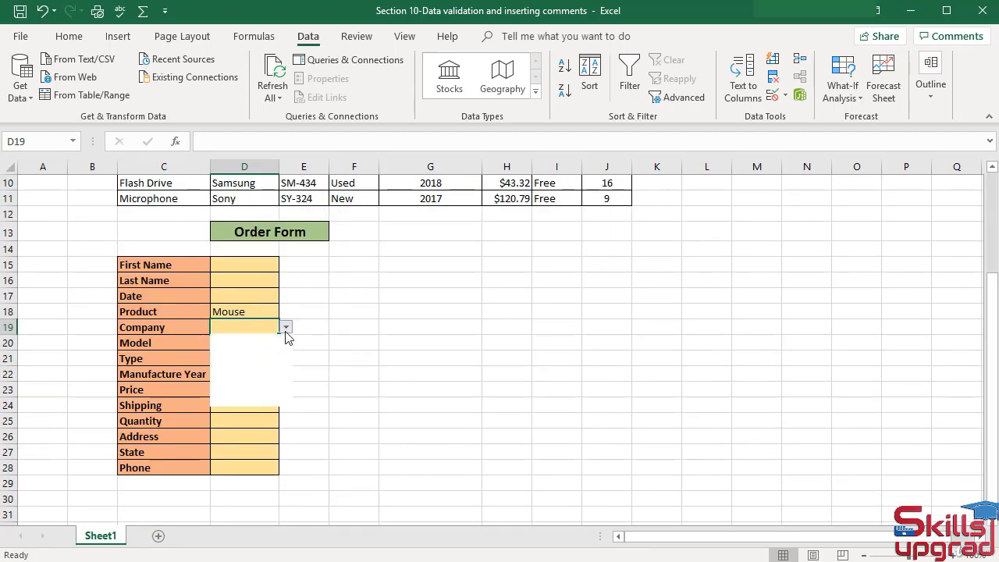
{"action": "left_click", "coordinate": [235, 351]}
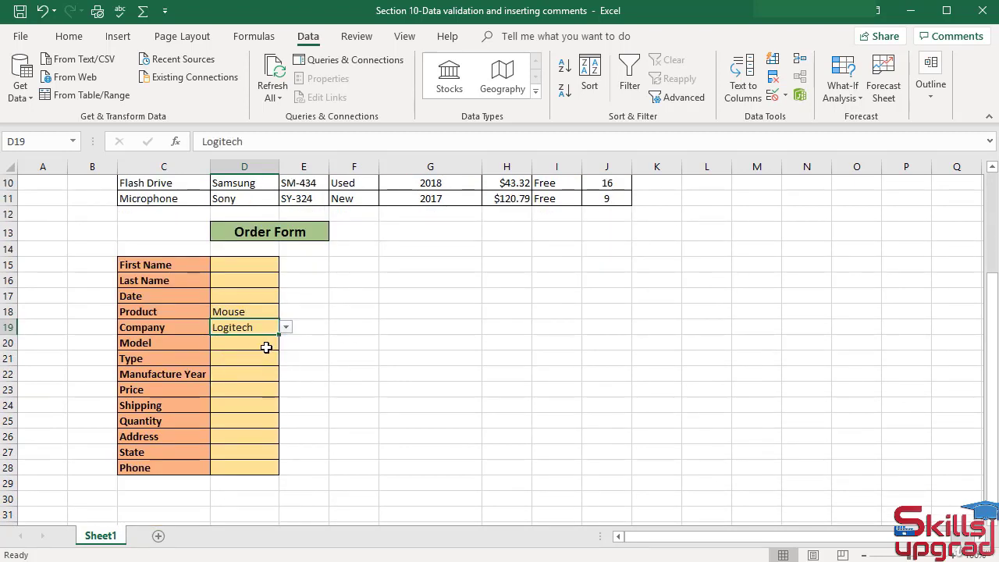
Restrict the order form's Model cell D20 to a list sourced from the model codes in E5:E11
{"action": "left_click", "coordinate": [266, 343]}
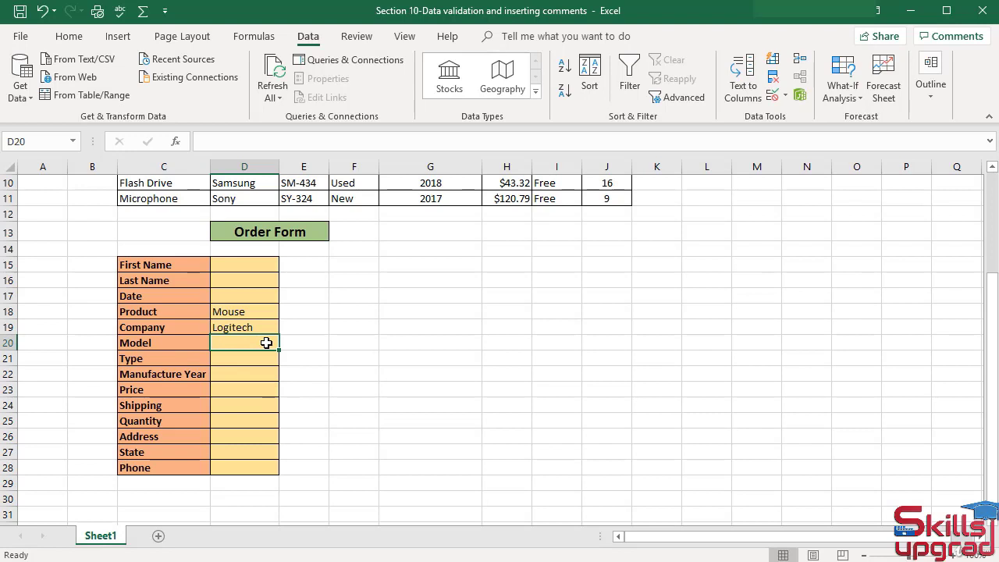
{"action": "left_click", "coordinate": [785, 98]}
{"action": "left_click", "coordinate": [820, 115]}
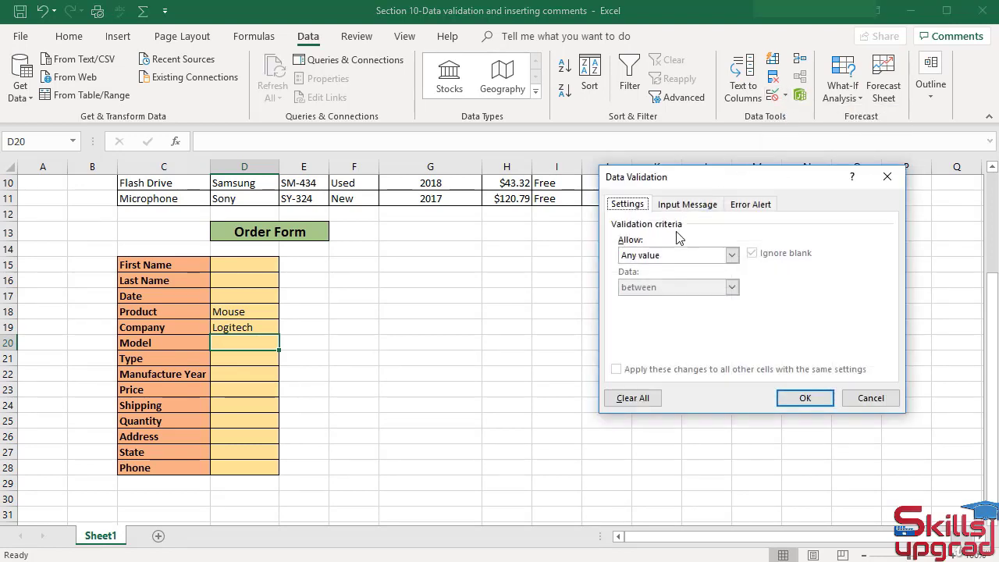
{"action": "left_click", "coordinate": [731, 256]}
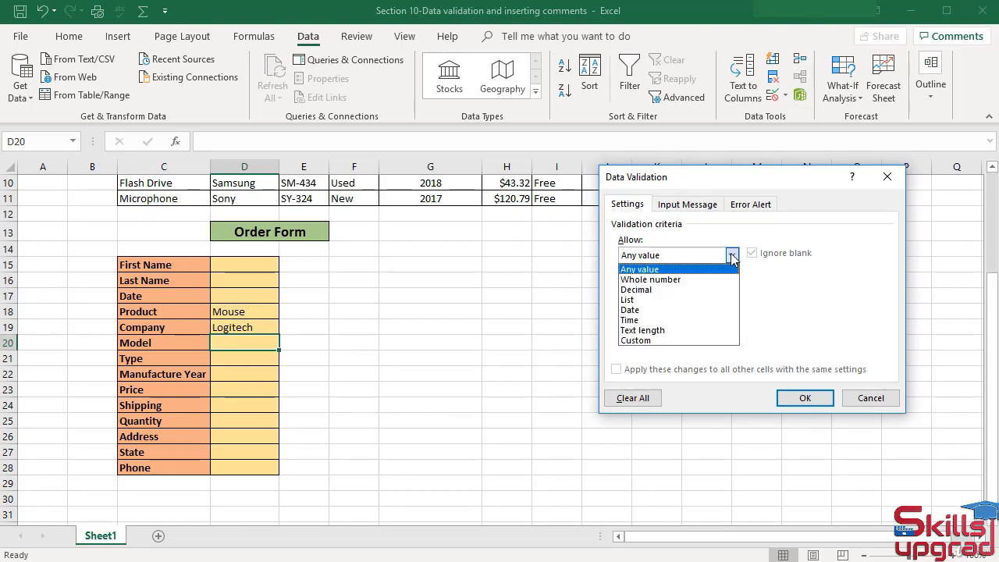
{"action": "left_click", "coordinate": [636, 301]}
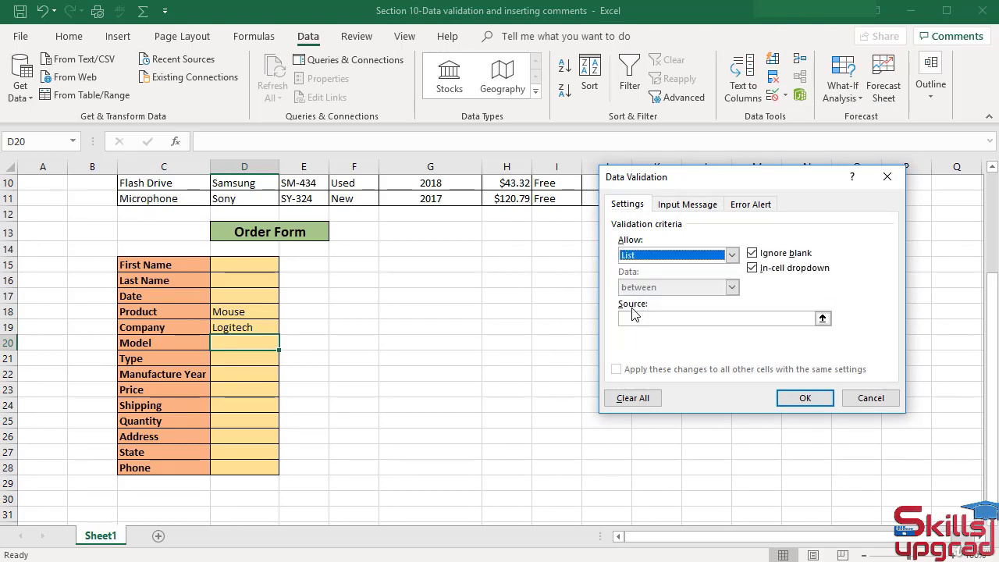
{"action": "left_click", "coordinate": [634, 318]}
{"action": "scroll", "coordinate": [551, 308], "scroll_direction": "up", "scroll_amount": 3}
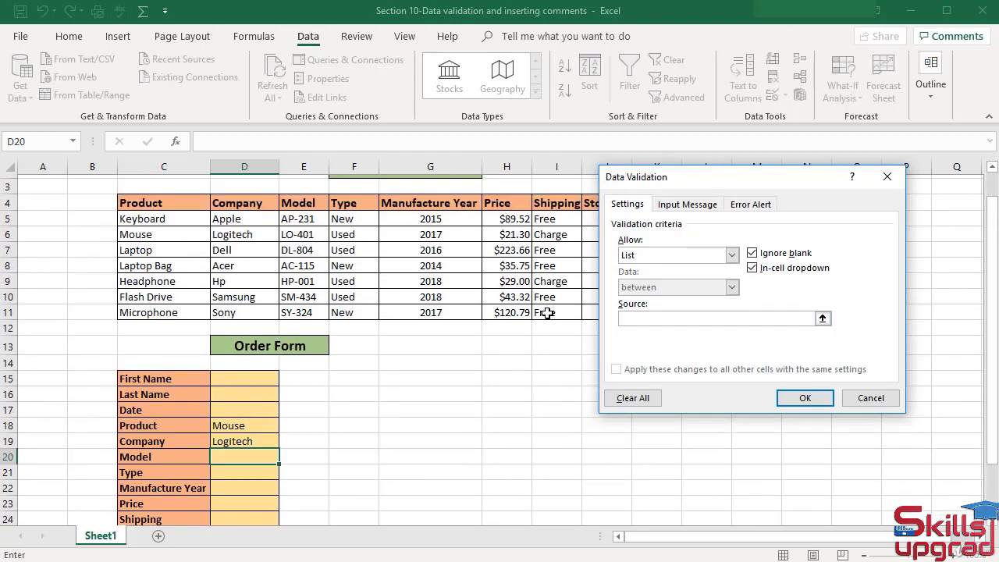
{"action": "left_click_drag", "start_coordinate": [319, 251], "coordinate": [320, 347]}
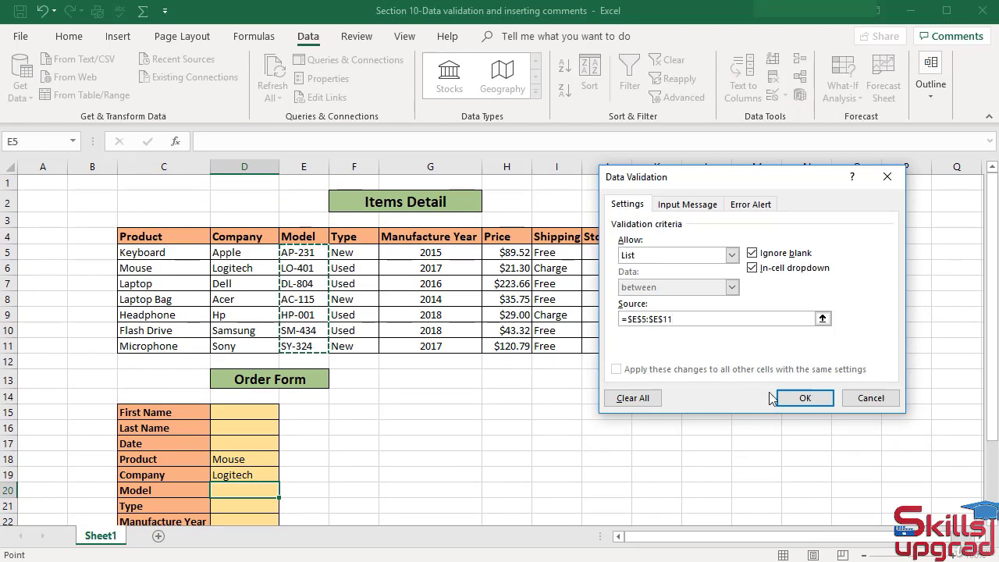
{"action": "left_click", "coordinate": [798, 399]}
{"action": "scroll", "coordinate": [433, 370], "scroll_direction": "down", "scroll_amount": 2}
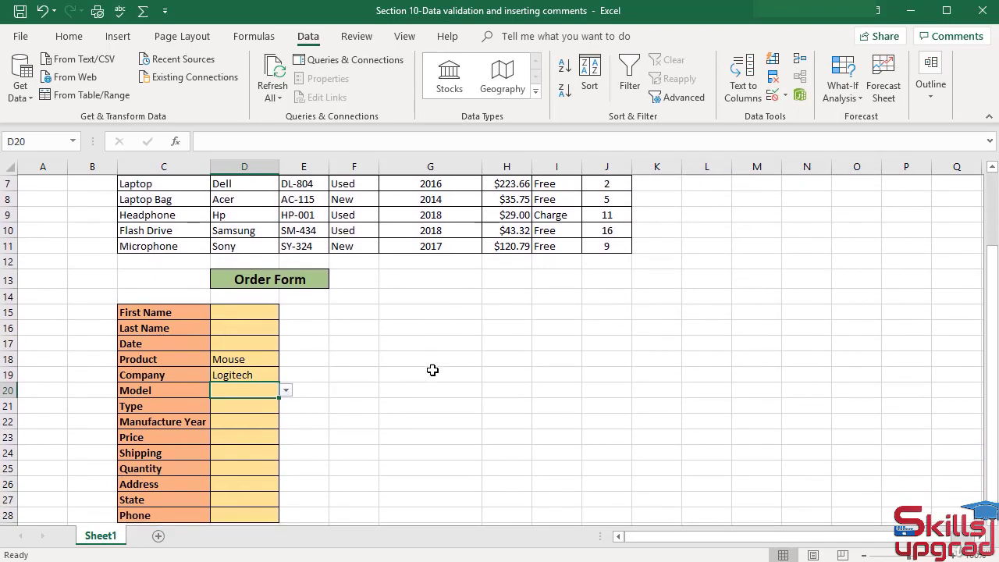
{"action": "scroll", "coordinate": [432, 370], "scroll_direction": "up", "scroll_amount": 1}
{"action": "scroll", "coordinate": [432, 370], "scroll_direction": "down", "scroll_amount": 1}
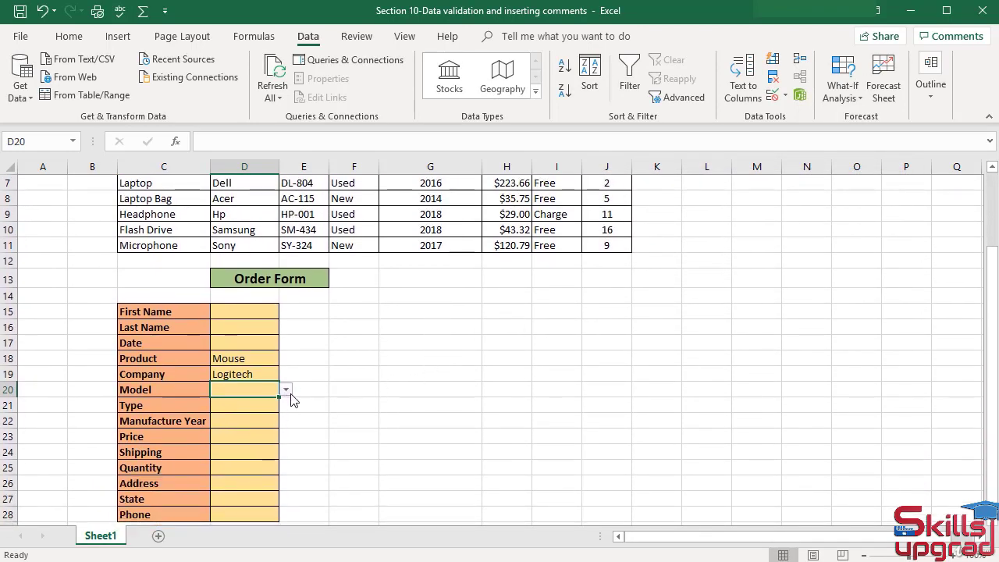
Choose LO-401 from the dropdown in the order form's Model cell
{"action": "left_click", "coordinate": [286, 389]}
{"action": "left_click", "coordinate": [254, 413]}
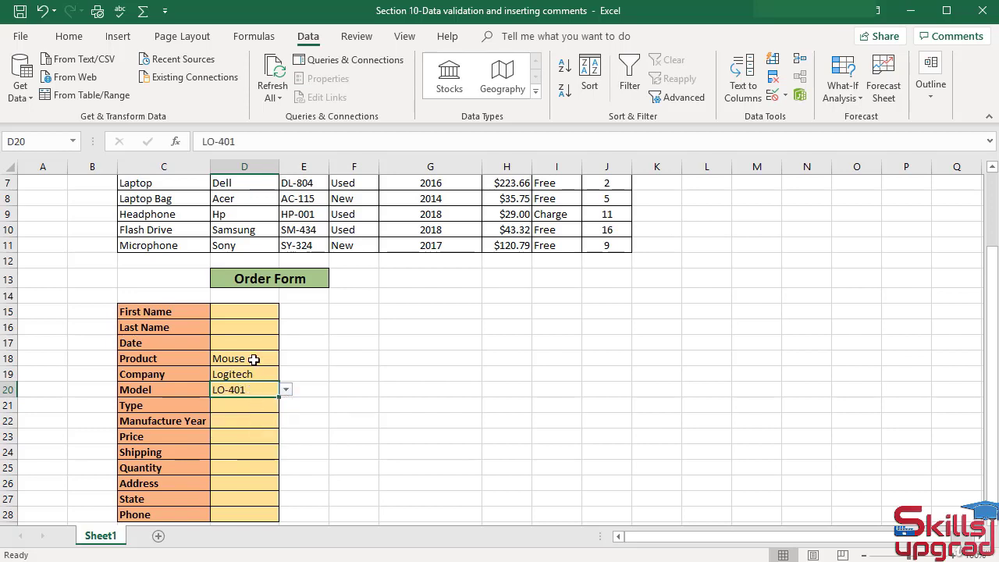
Restrict the order form's Type cell D21 to a list sourced from the item types in F5:F11
{"action": "left_click", "coordinate": [227, 408]}
{"action": "scroll", "coordinate": [407, 409], "scroll_direction": "up", "scroll_amount": 2}
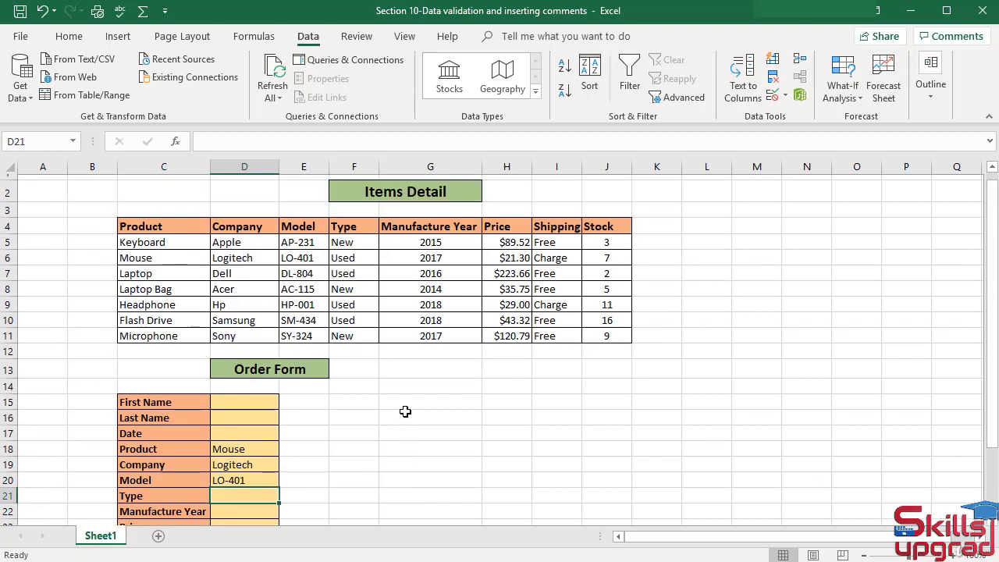
{"action": "left_click", "coordinate": [786, 97]}
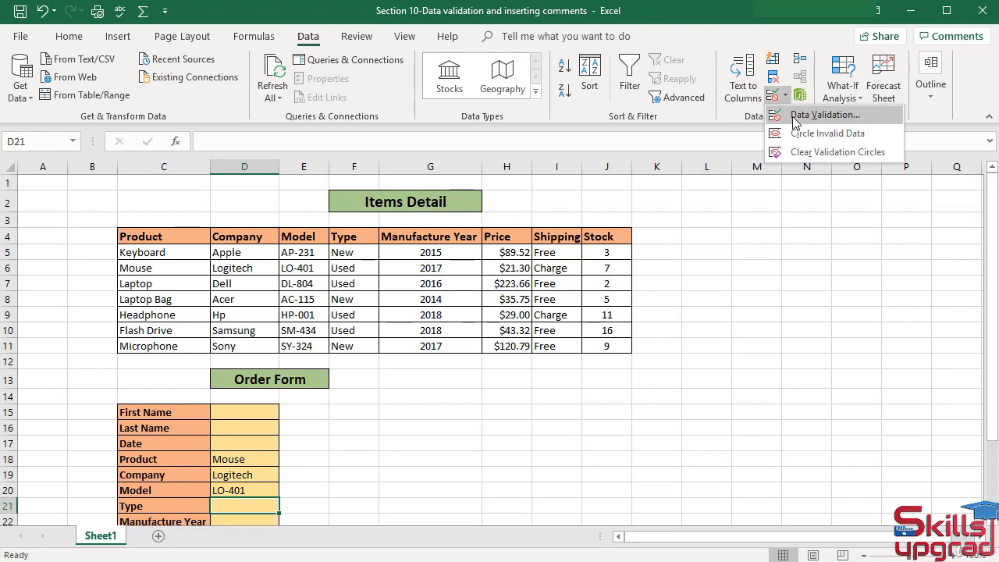
{"action": "left_click", "coordinate": [792, 119]}
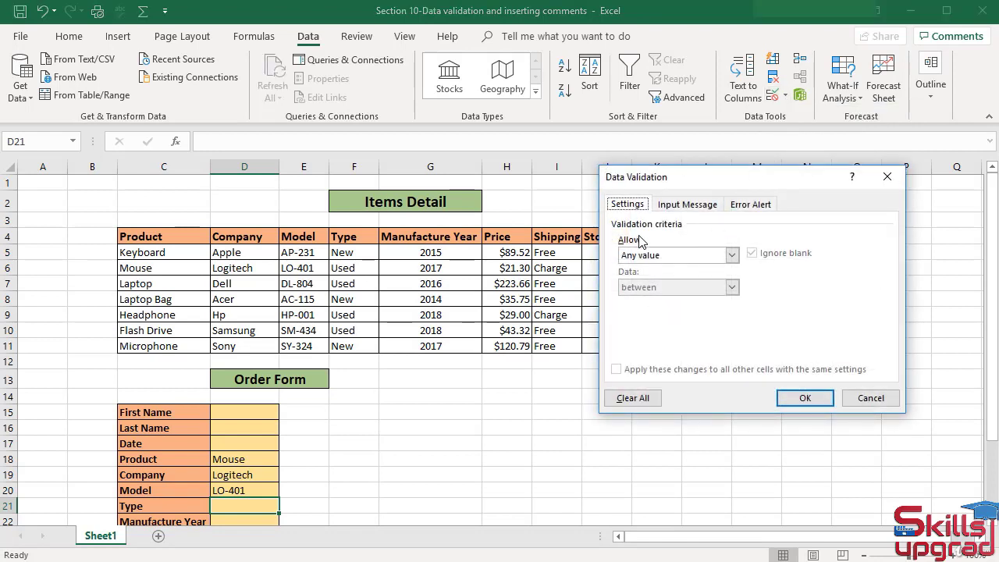
{"action": "left_click", "coordinate": [733, 254]}
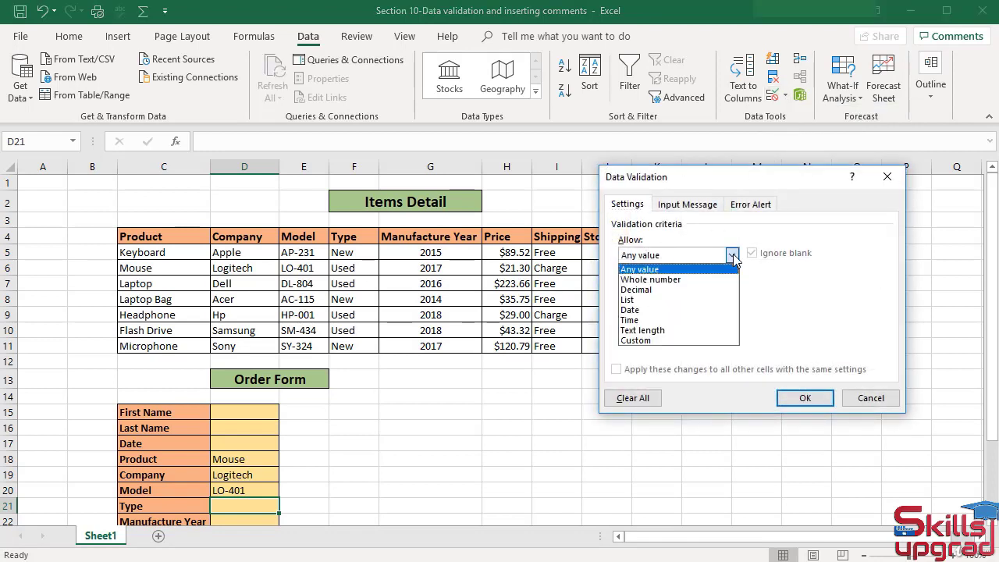
{"action": "left_click", "coordinate": [633, 300]}
{"action": "left_click", "coordinate": [640, 318]}
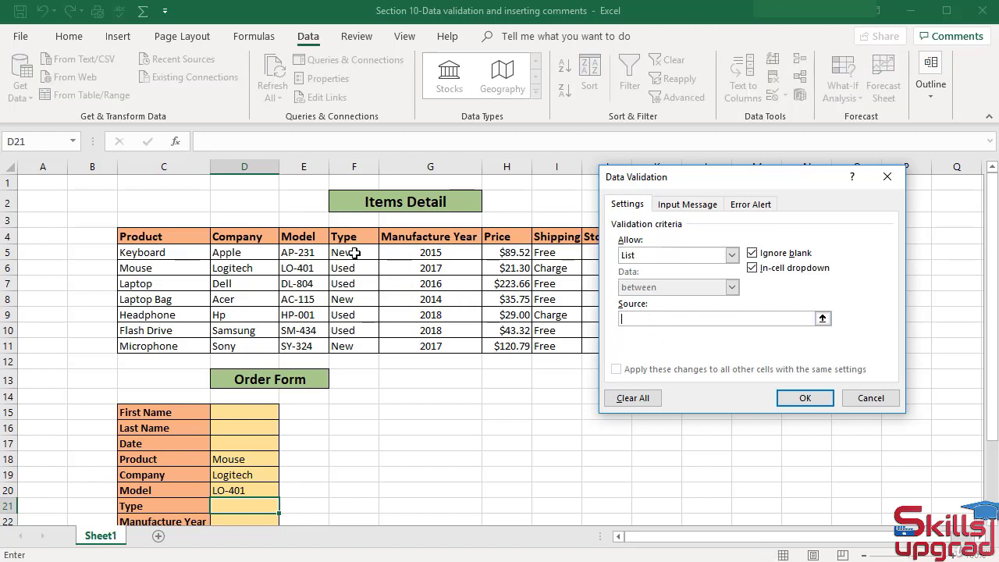
{"action": "left_click_drag", "start_coordinate": [353, 252], "coordinate": [344, 342]}
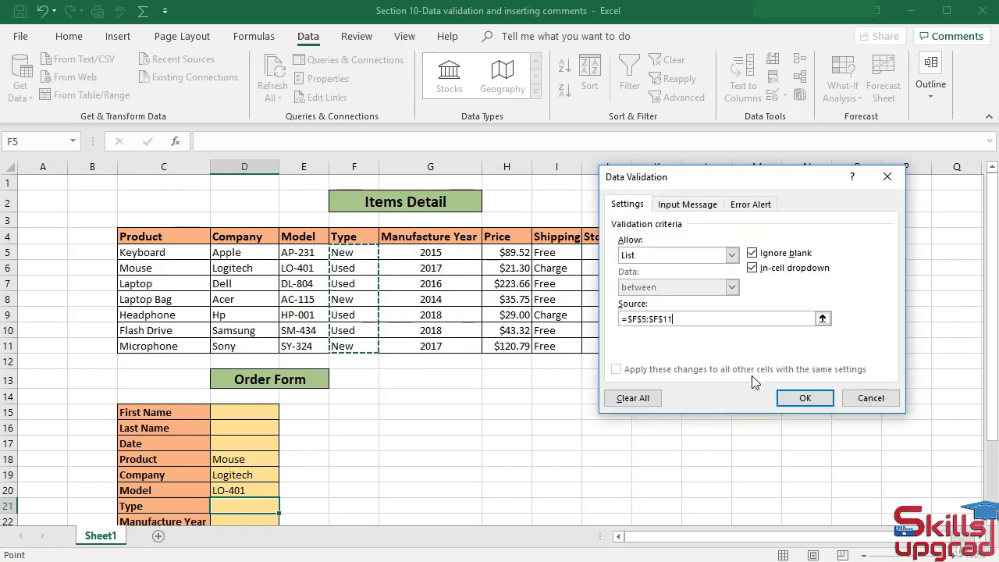
{"action": "left_click", "coordinate": [802, 398]}
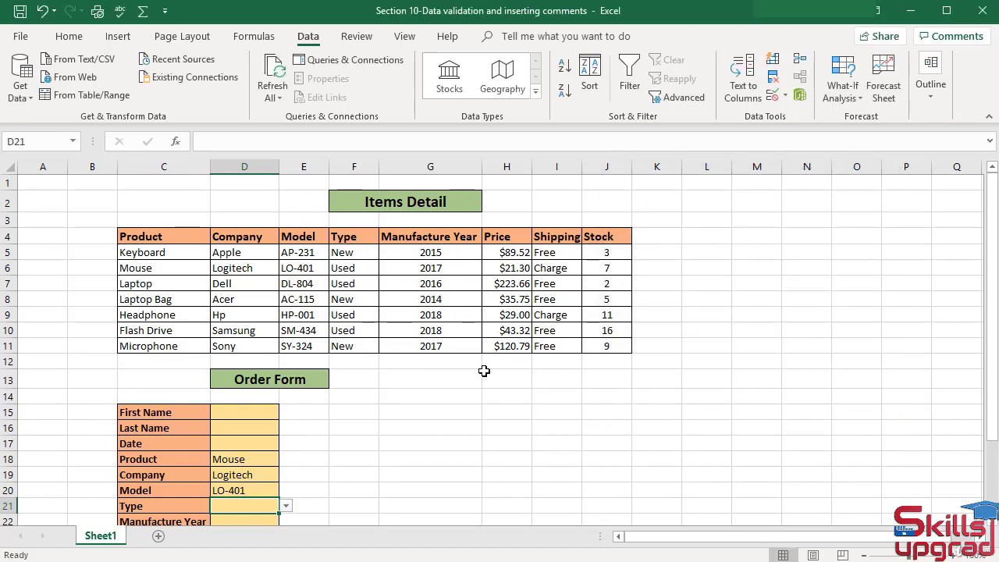
Choose Used from the dropdown in the order form's Type cell
{"action": "scroll", "coordinate": [484, 371], "scroll_direction": "down", "scroll_amount": 1}
{"action": "scroll", "coordinate": [468, 373], "scroll_direction": "down", "scroll_amount": 1}
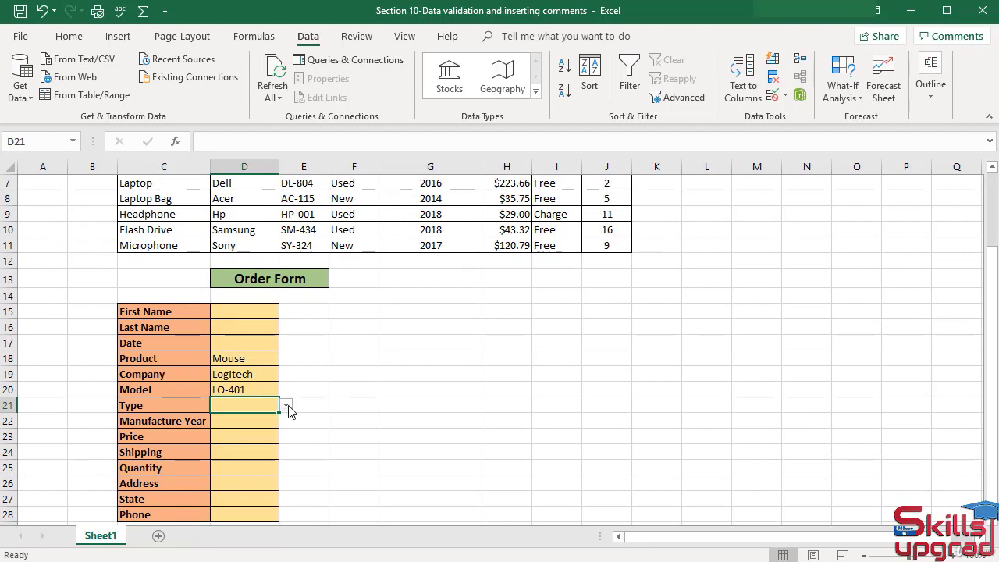
{"action": "left_click", "coordinate": [285, 405]}
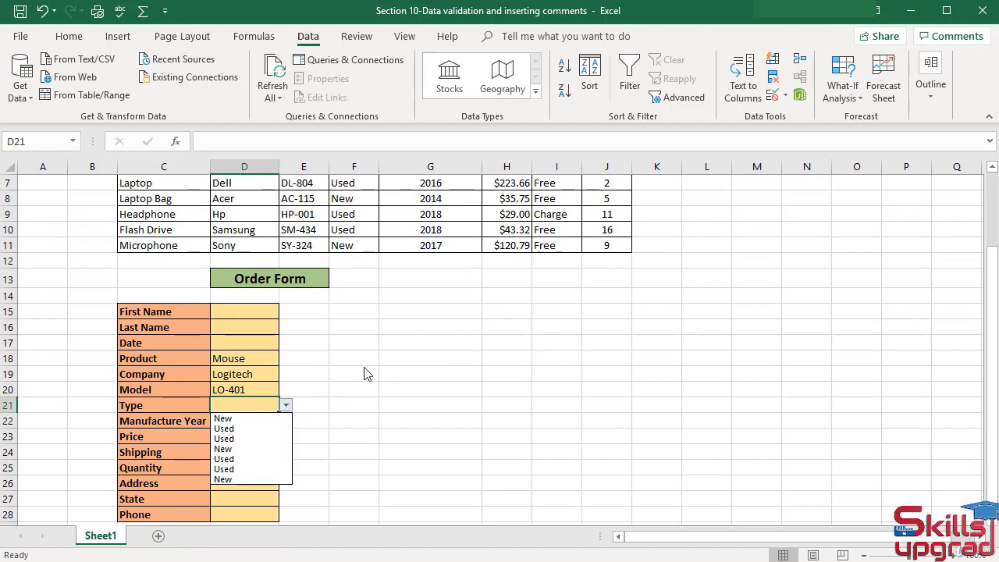
{"action": "left_click", "coordinate": [224, 428]}
Restrict the order form's Manufacture Year cell D22 to a list sourced from the years in G5:G11, with Ignore blank turned off
{"action": "scroll", "coordinate": [428, 370], "scroll_direction": "down", "scroll_amount": 2}
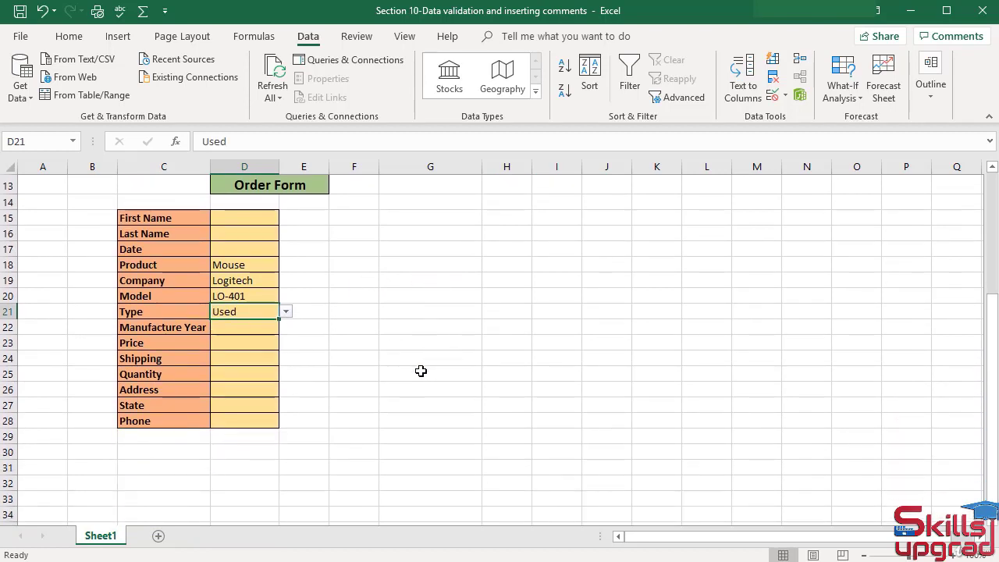
{"action": "left_click", "coordinate": [230, 327]}
{"action": "scroll", "coordinate": [446, 357], "scroll_direction": "up", "scroll_amount": 3}
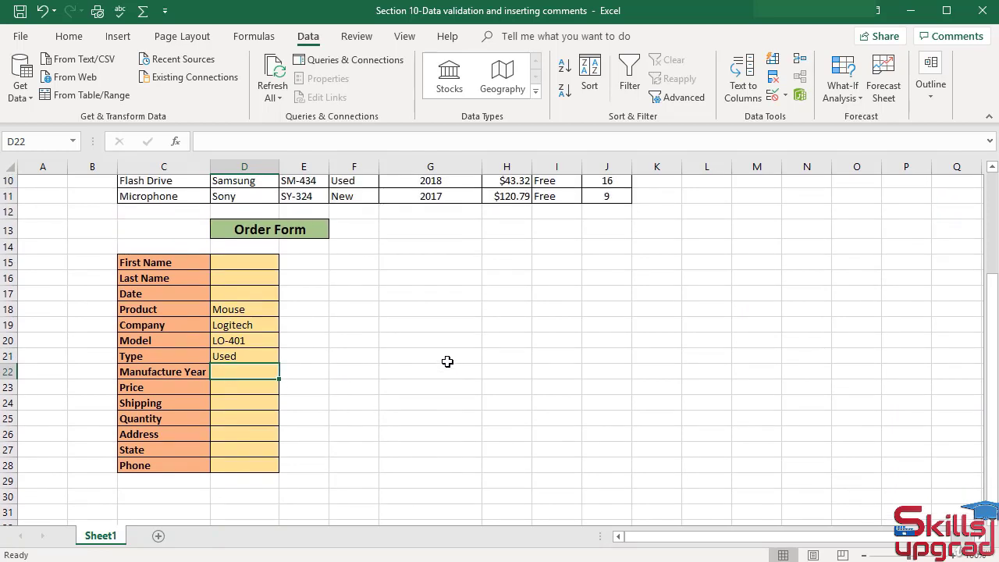
{"action": "left_click", "coordinate": [787, 95]}
{"action": "left_click", "coordinate": [792, 116]}
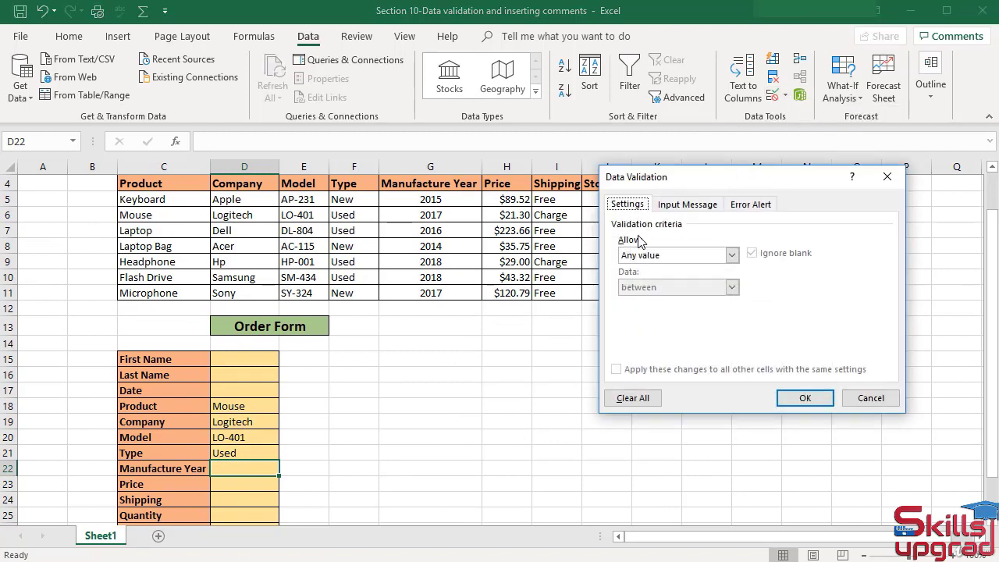
{"action": "left_click", "coordinate": [731, 255]}
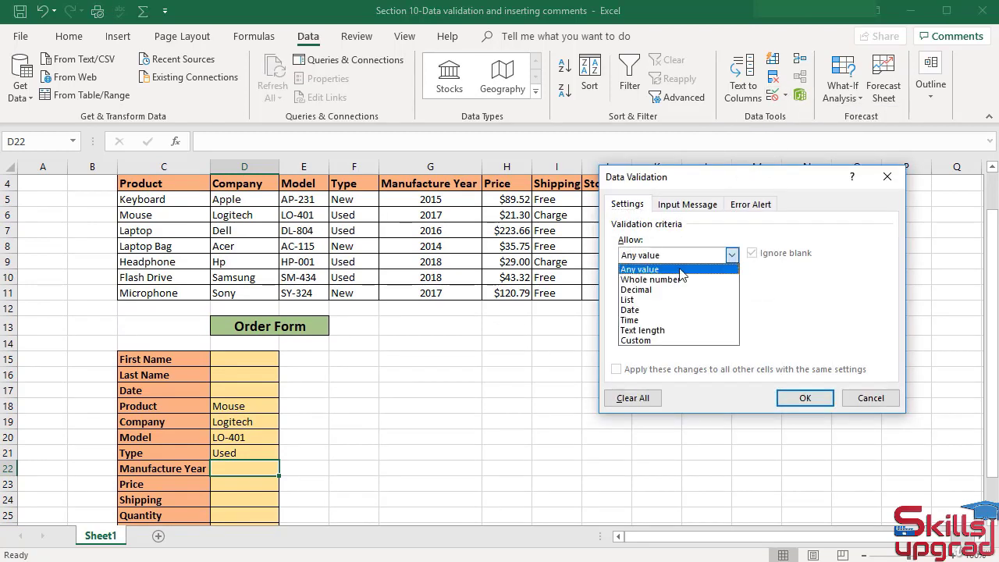
{"action": "left_click", "coordinate": [635, 300]}
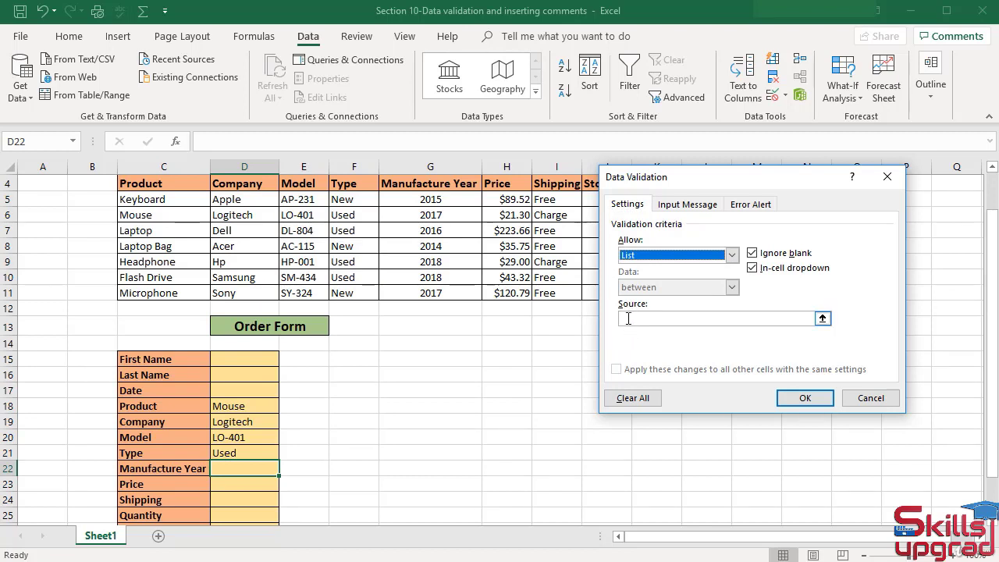
{"action": "left_click", "coordinate": [752, 253]}
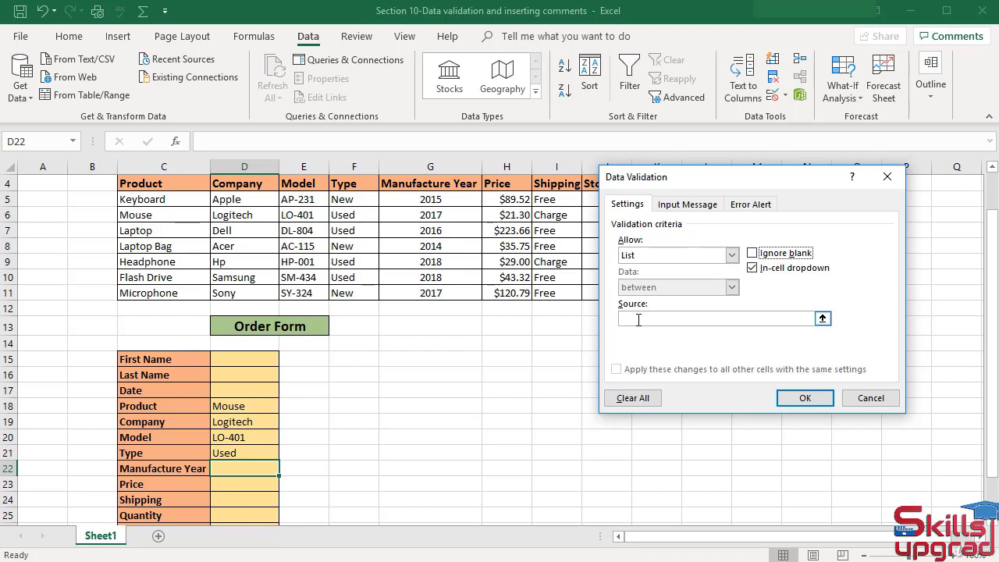
{"action": "left_click", "coordinate": [638, 320]}
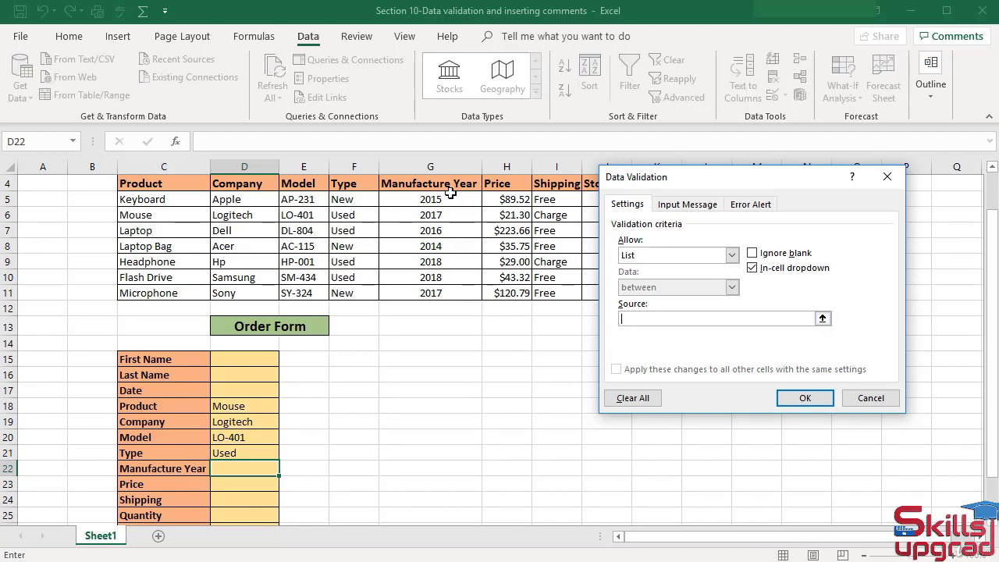
{"action": "left_click_drag", "start_coordinate": [429, 199], "coordinate": [441, 298]}
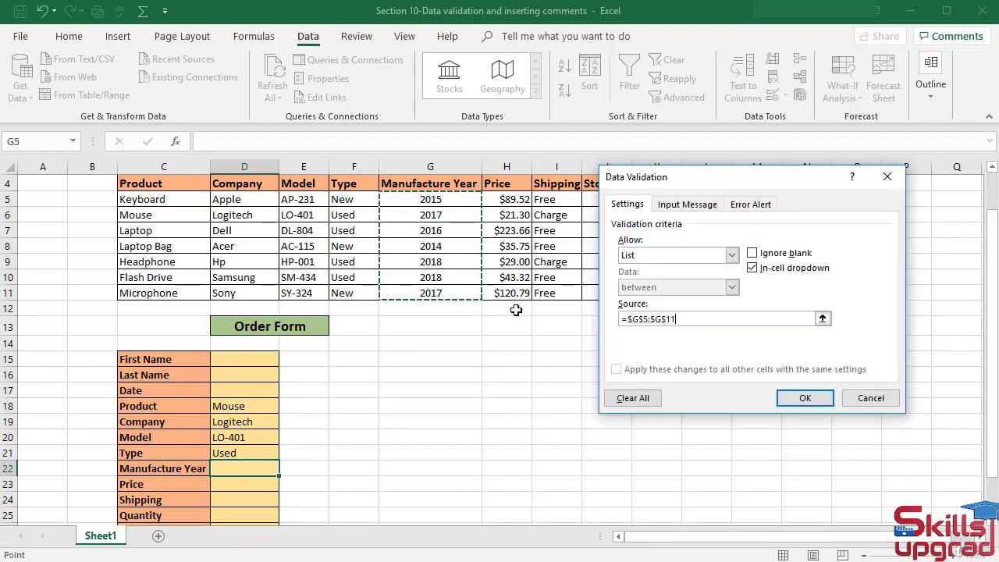
{"action": "left_click", "coordinate": [795, 401]}
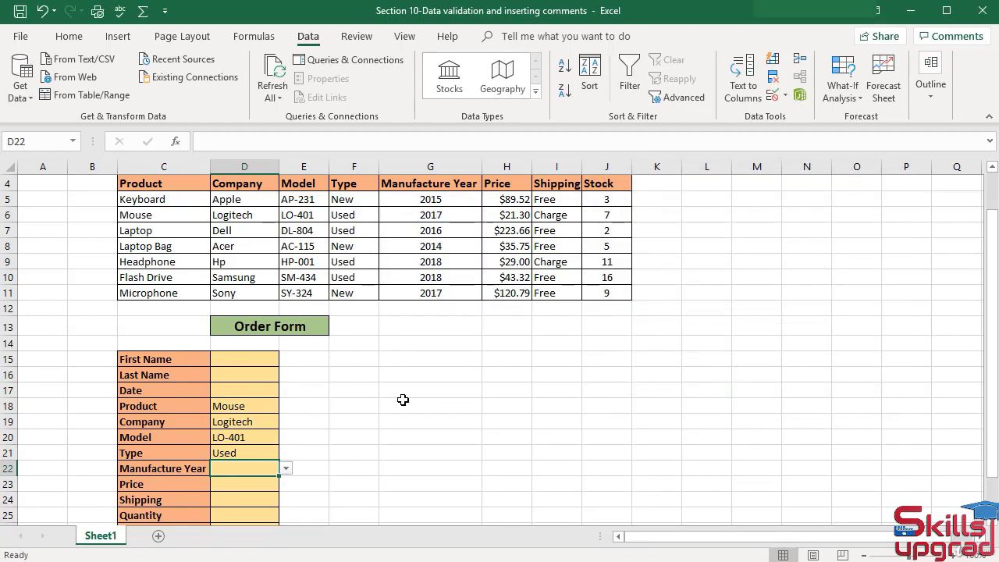
Choose 2017 from the dropdown in the order form's Manufacture Year cell
{"action": "left_click", "coordinate": [286, 470]}
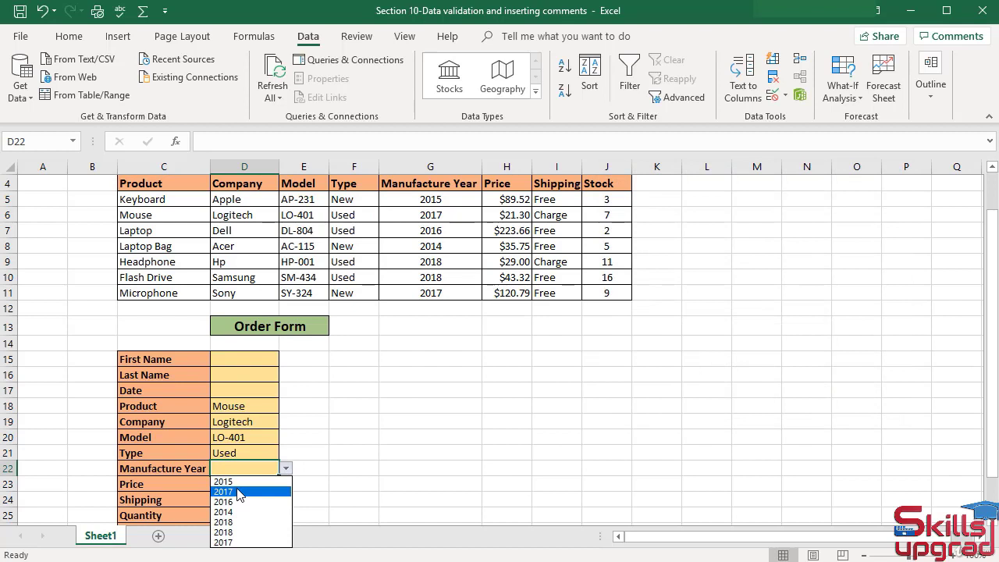
{"action": "left_click", "coordinate": [239, 492]}
Restrict the order form's Price cell D23 to a list sourced from the prices in H5:H11
{"action": "scroll", "coordinate": [380, 427], "scroll_direction": "down", "scroll_amount": 3}
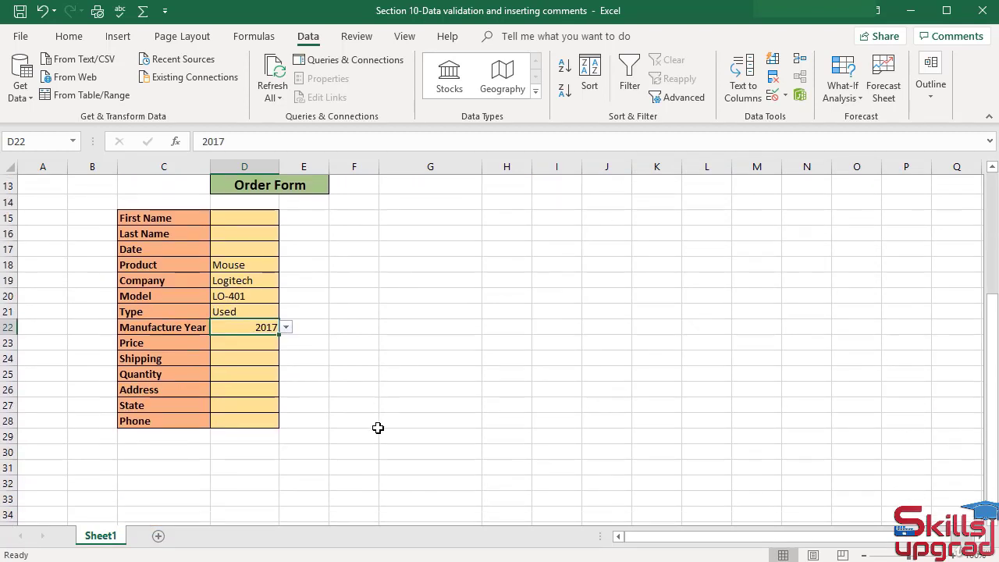
{"action": "left_click", "coordinate": [237, 343]}
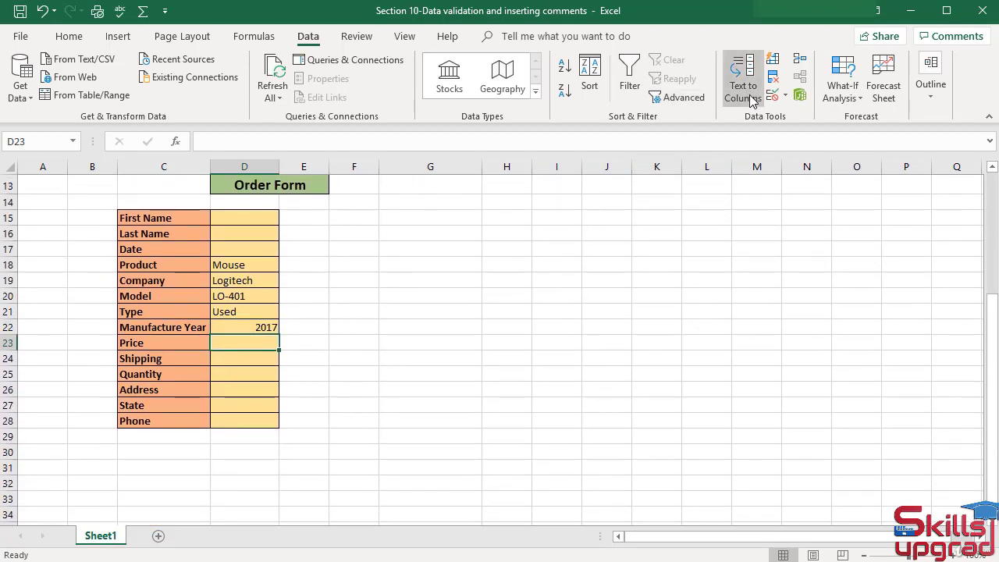
{"action": "left_click", "coordinate": [786, 95]}
{"action": "left_click", "coordinate": [799, 121]}
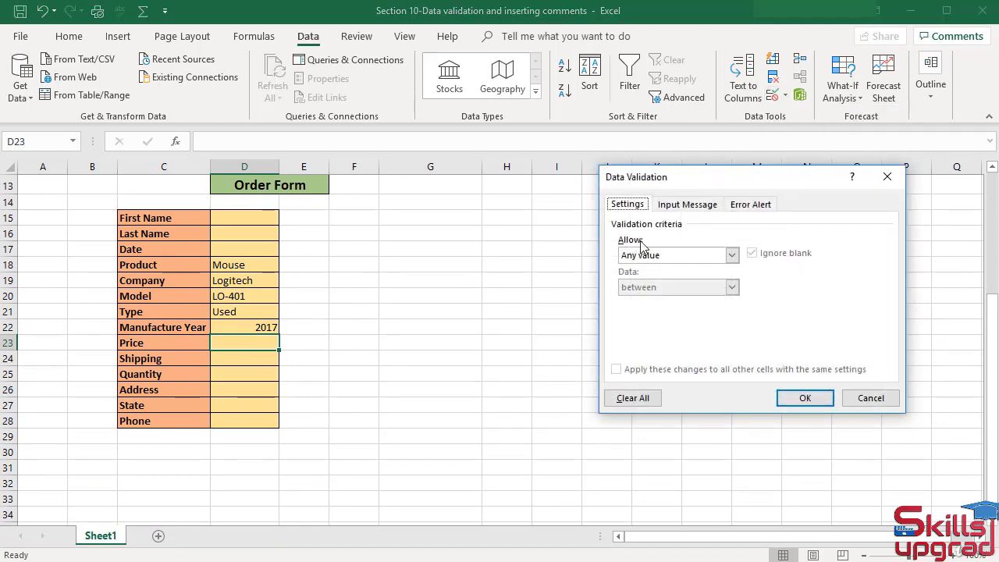
{"action": "left_click", "coordinate": [731, 255]}
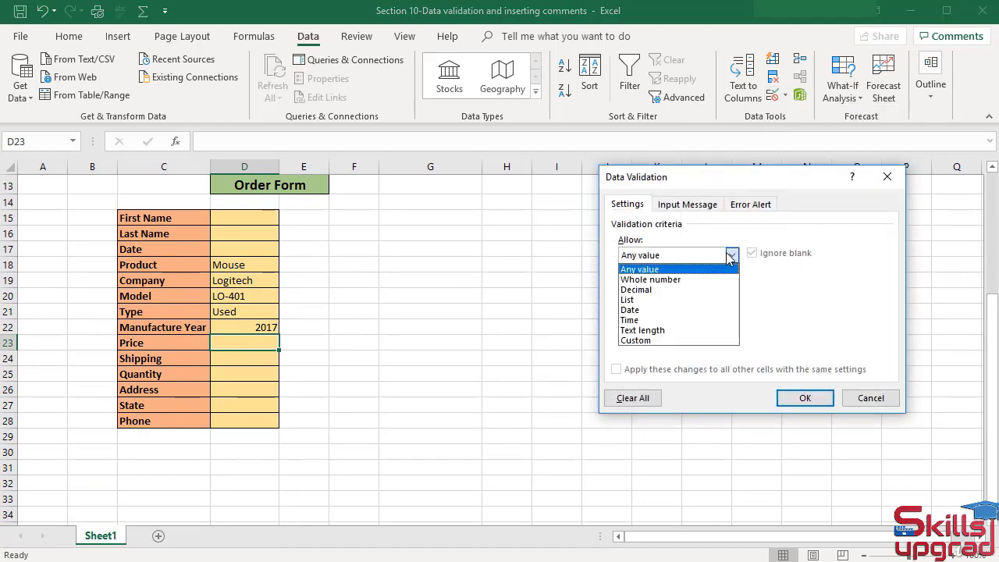
{"action": "left_click", "coordinate": [633, 301]}
{"action": "left_click", "coordinate": [631, 317]}
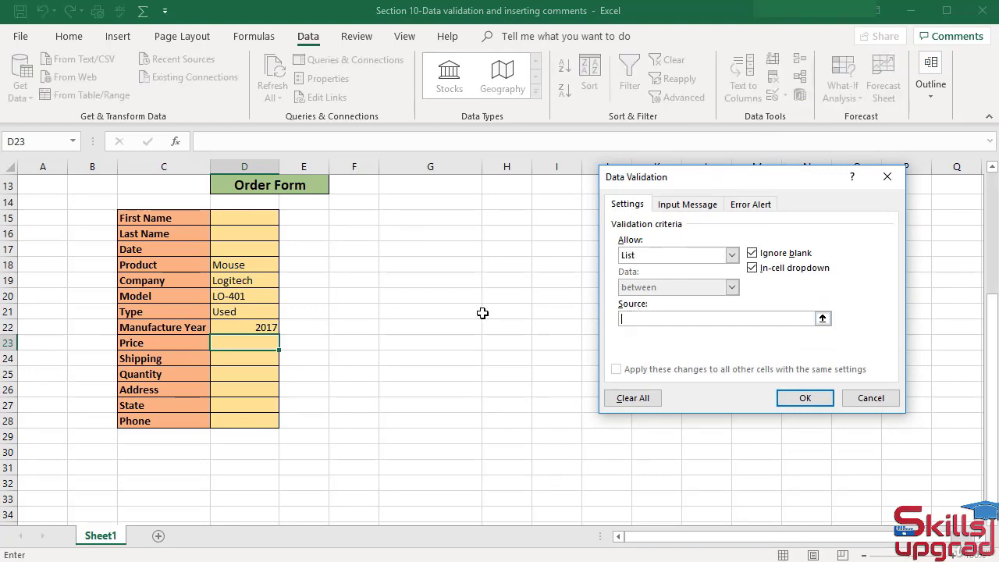
{"action": "scroll", "coordinate": [483, 313], "scroll_direction": "up", "scroll_amount": 4}
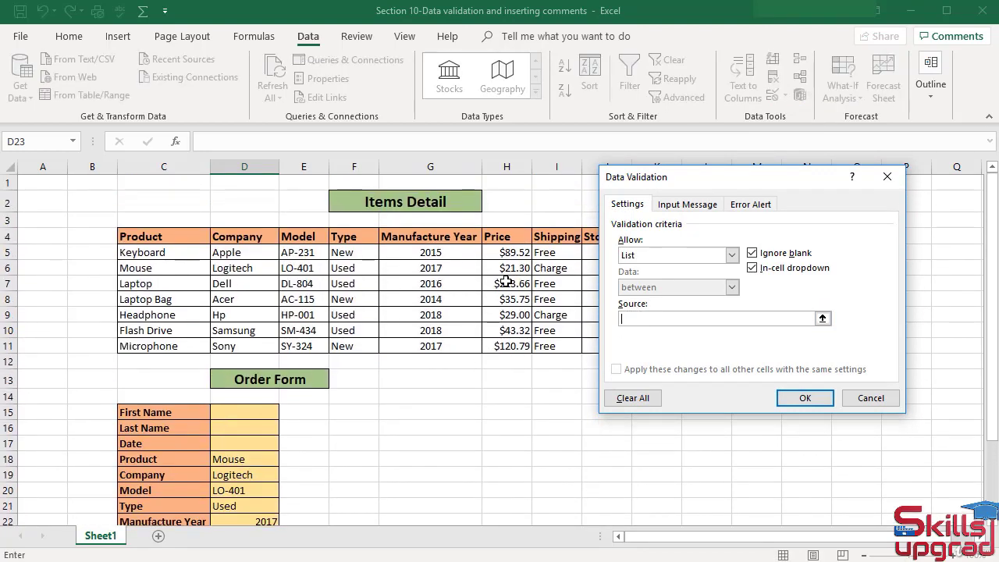
{"action": "left_click_drag", "start_coordinate": [508, 252], "coordinate": [506, 346]}
{"action": "left_click", "coordinate": [800, 399]}
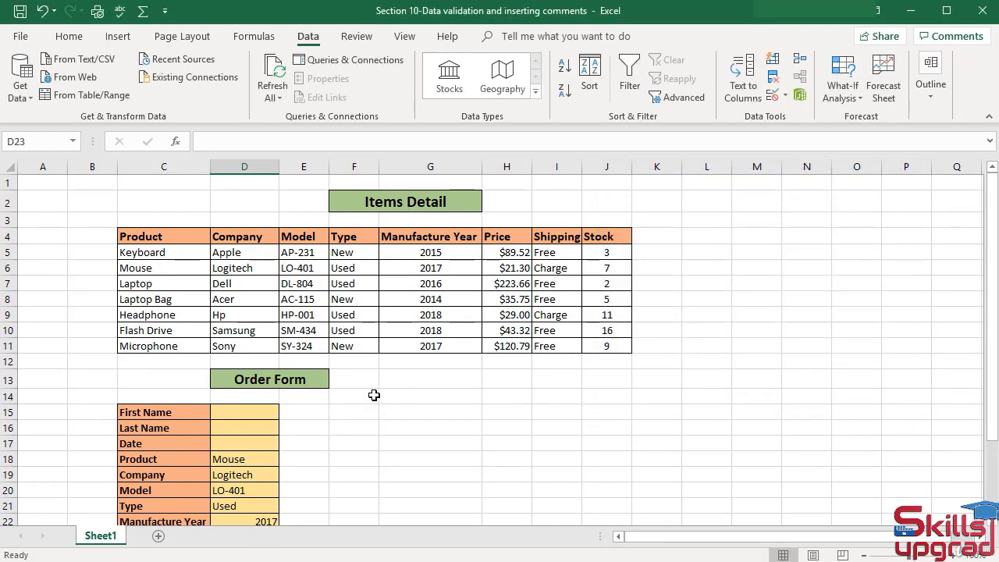
Choose $21.30 from the dropdown in the order form's Price cell
{"action": "scroll", "coordinate": [357, 395], "scroll_direction": "down", "scroll_amount": 3}
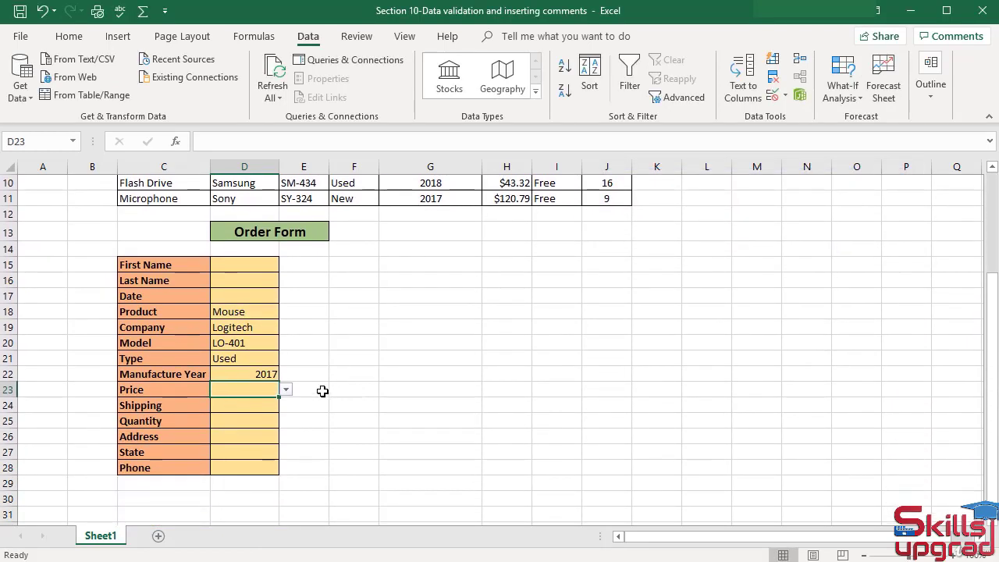
{"action": "left_click", "coordinate": [288, 391]}
{"action": "left_click", "coordinate": [235, 413]}
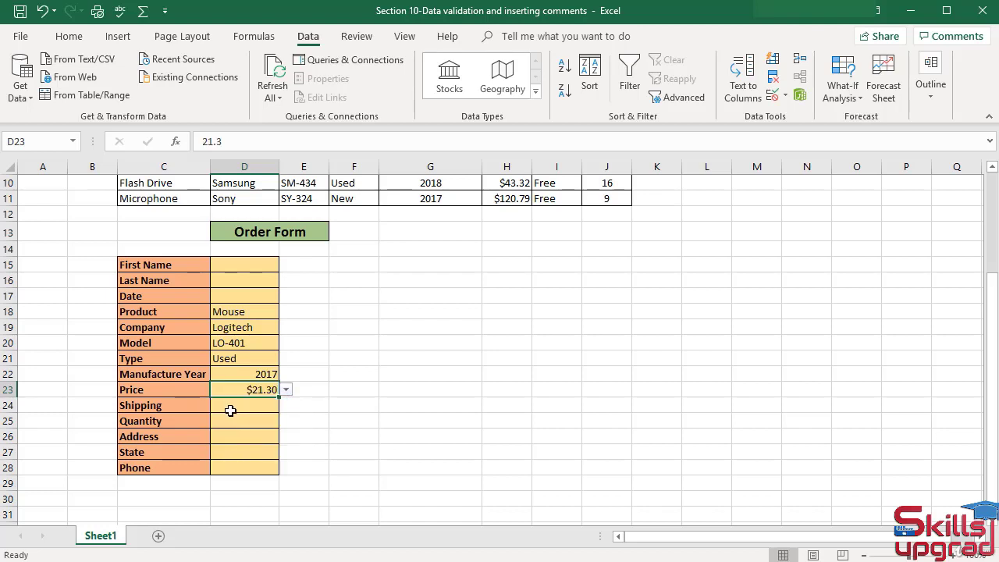
Restrict the order form's Shipping cell D24 to a list sourced from the shipping options in I5:I11
{"action": "left_click", "coordinate": [233, 407]}
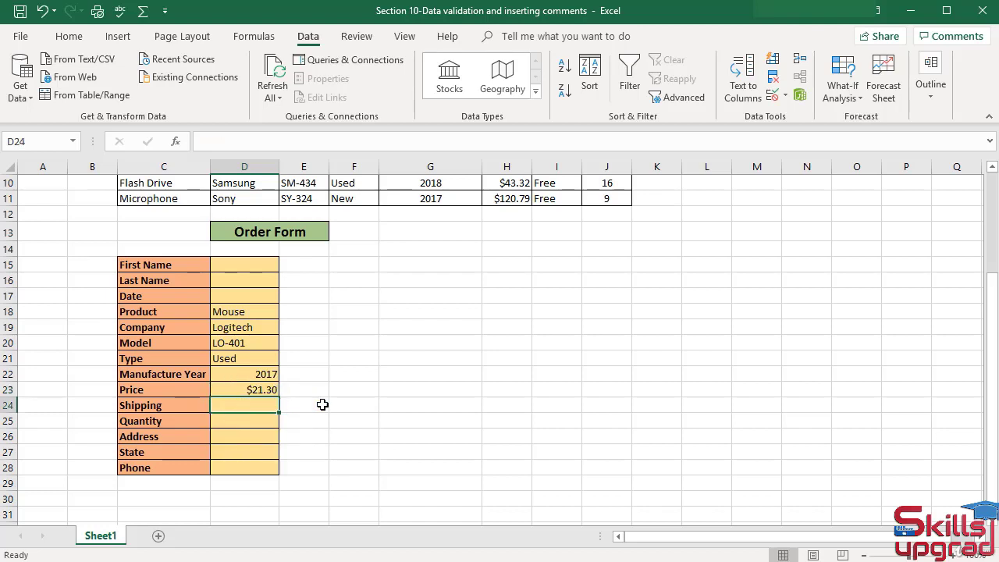
{"action": "left_click", "coordinate": [787, 96]}
{"action": "left_click", "coordinate": [796, 109]}
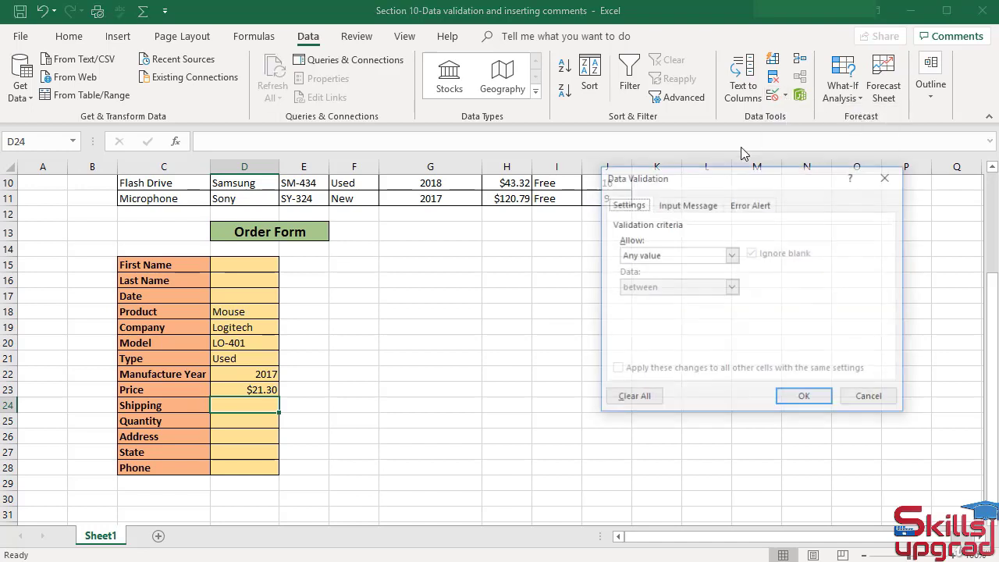
{"action": "left_click", "coordinate": [660, 256]}
{"action": "left_click", "coordinate": [634, 301]}
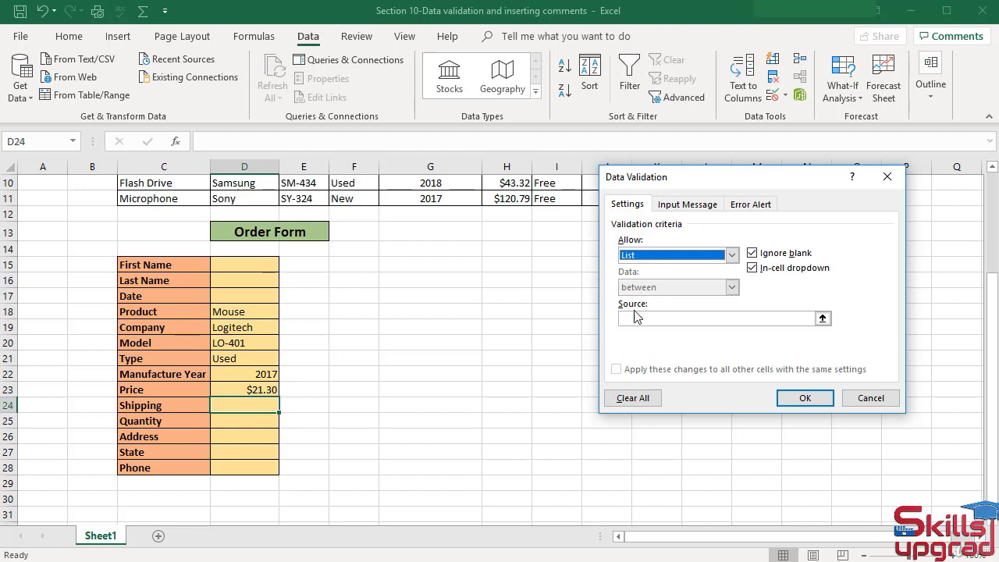
{"action": "left_click", "coordinate": [636, 317]}
{"action": "scroll", "coordinate": [528, 312], "scroll_direction": "up", "scroll_amount": 3}
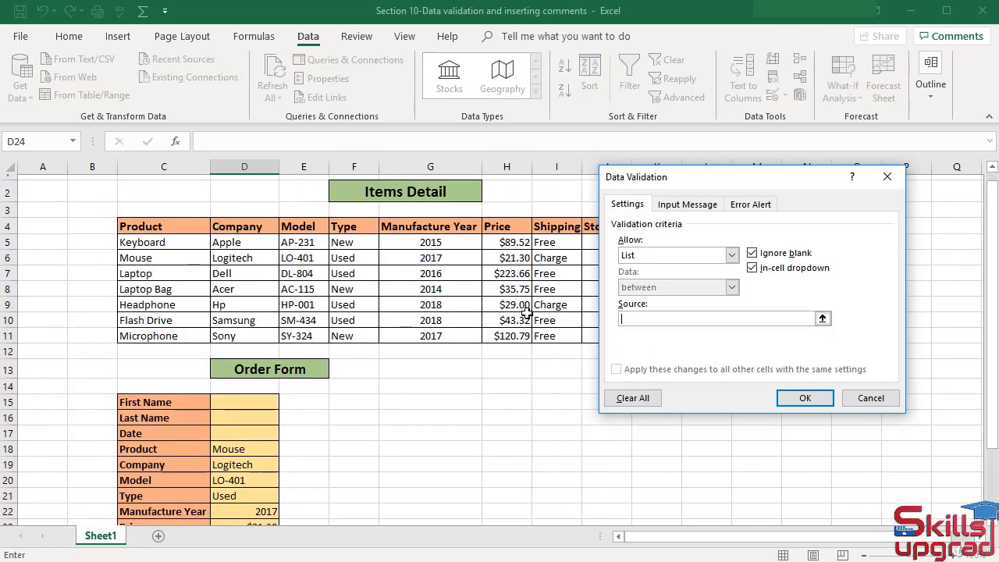
{"action": "scroll", "coordinate": [527, 312], "scroll_direction": "up", "scroll_amount": 1}
{"action": "left_click_drag", "start_coordinate": [703, 182], "coordinate": [794, 185]}
{"action": "left_click_drag", "start_coordinate": [552, 251], "coordinate": [556, 348]}
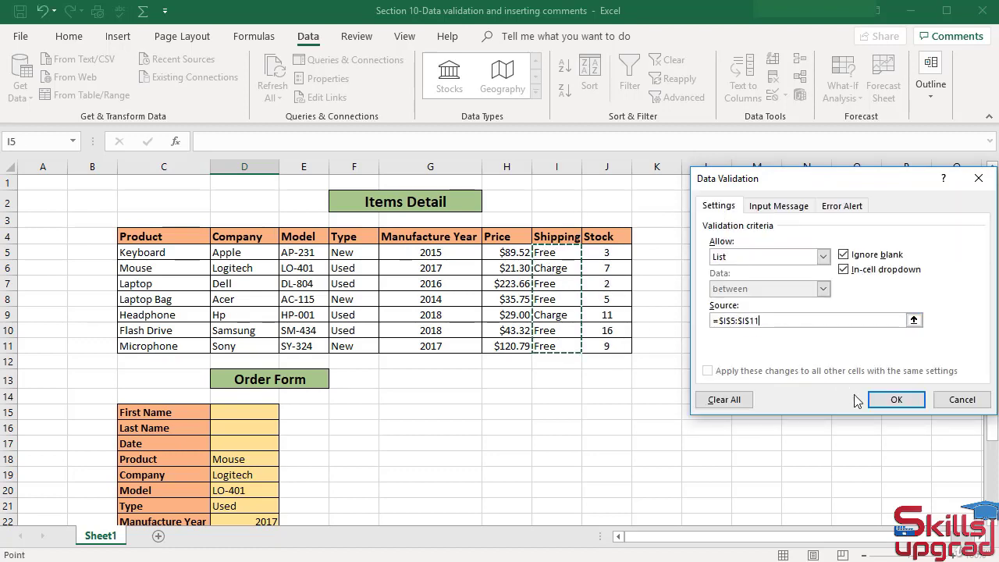
{"action": "left_click", "coordinate": [894, 399]}
Choose Charge from the dropdown in the order form's Shipping cell
{"action": "scroll", "coordinate": [390, 352], "scroll_direction": "down", "scroll_amount": 3}
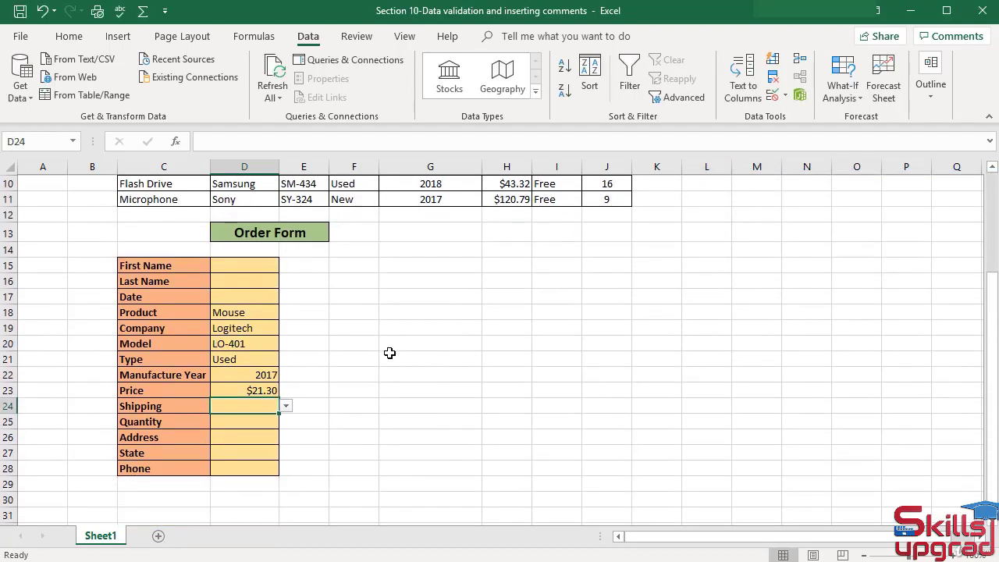
{"action": "left_click", "coordinate": [286, 405]}
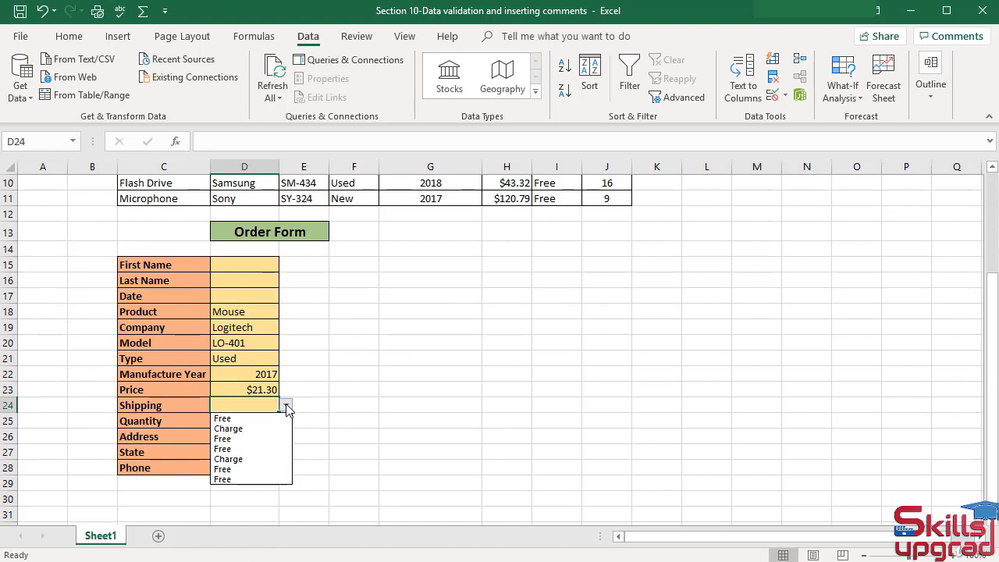
{"action": "left_click", "coordinate": [243, 429]}
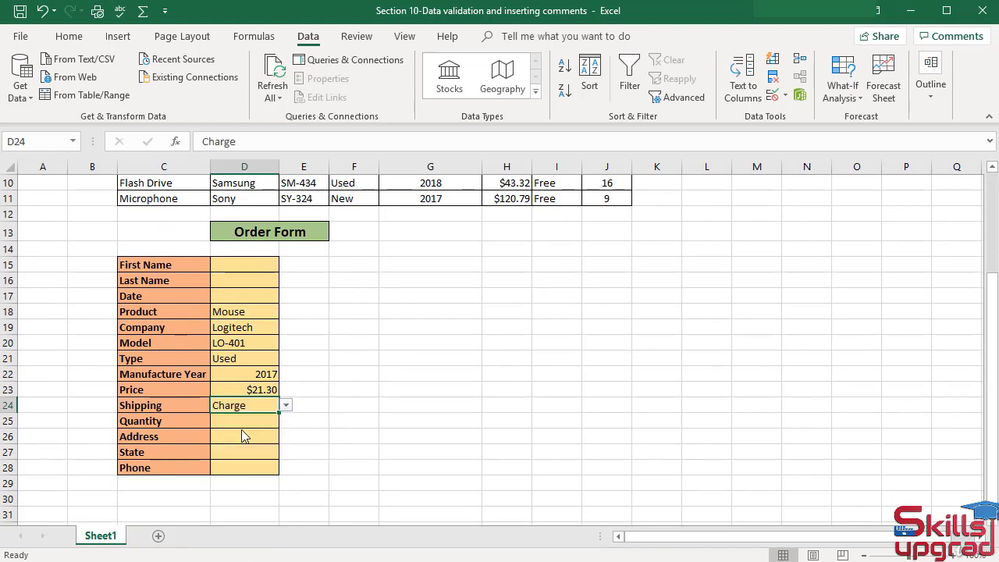